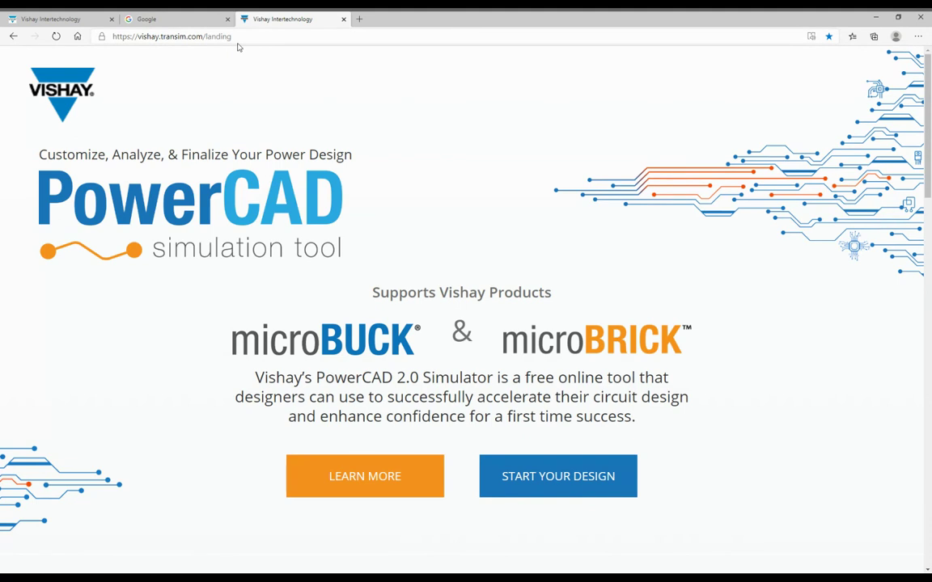
Open the microBUCK voltage regulator page on the Vishay website and lower the upper Vin limit to 67.0 V along with the upper Vout limit.
left_click(183, 22)
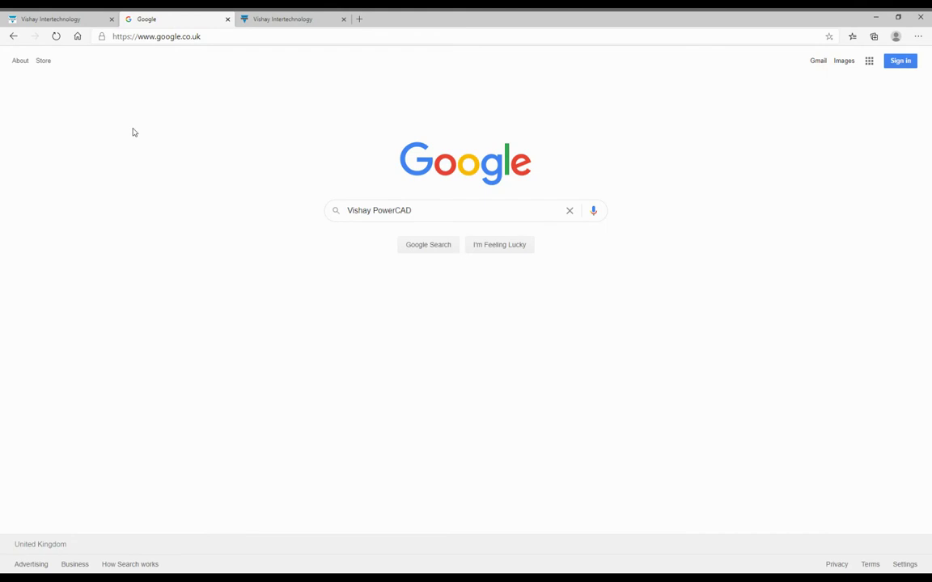
left_click(51, 20)
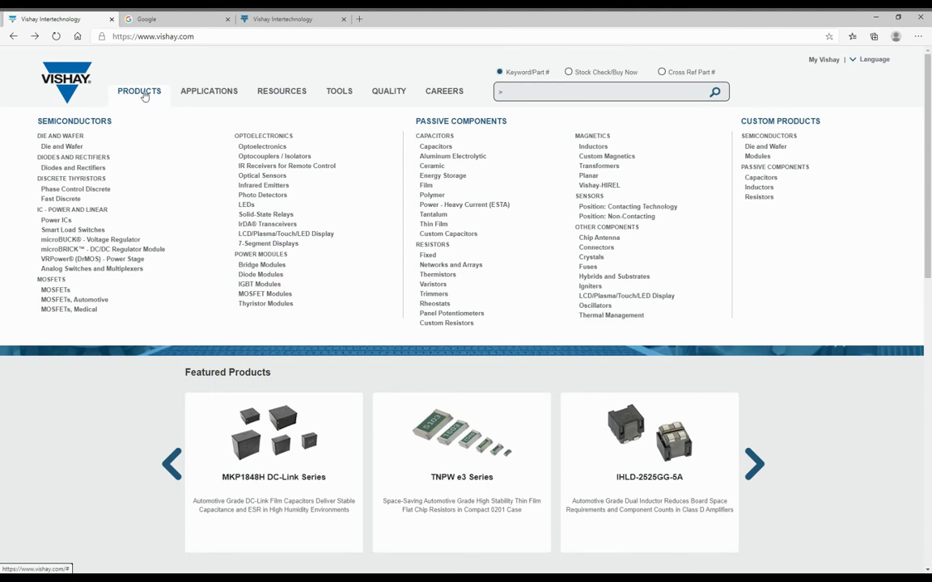
left_click(91, 241)
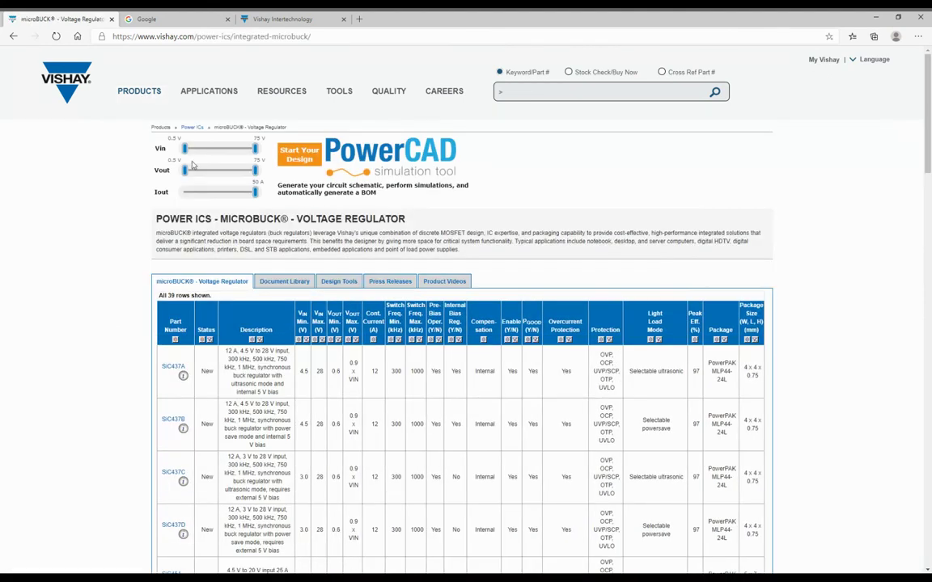
left_click(248, 155)
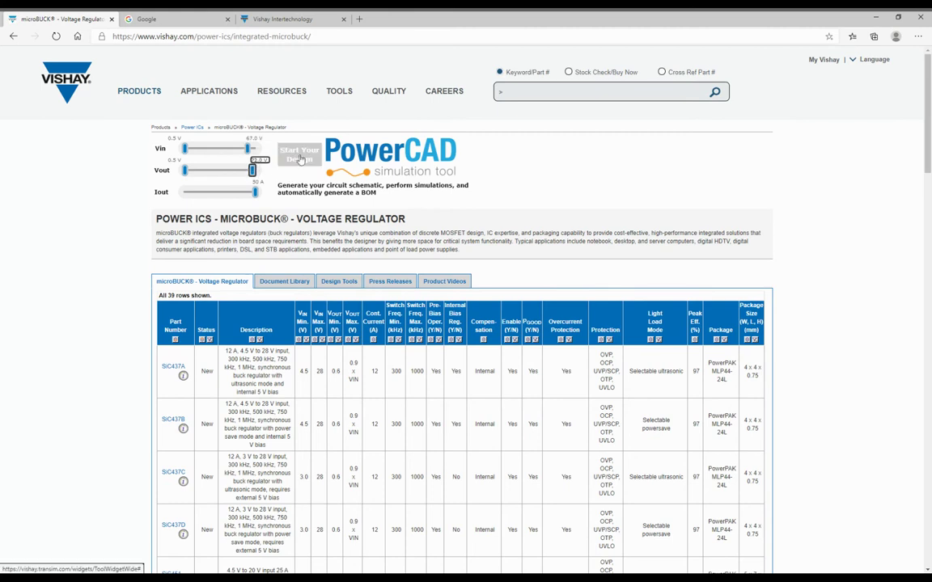
Open the SiC437A product page from the regulator table and view its datasheet.
left_click(180, 367)
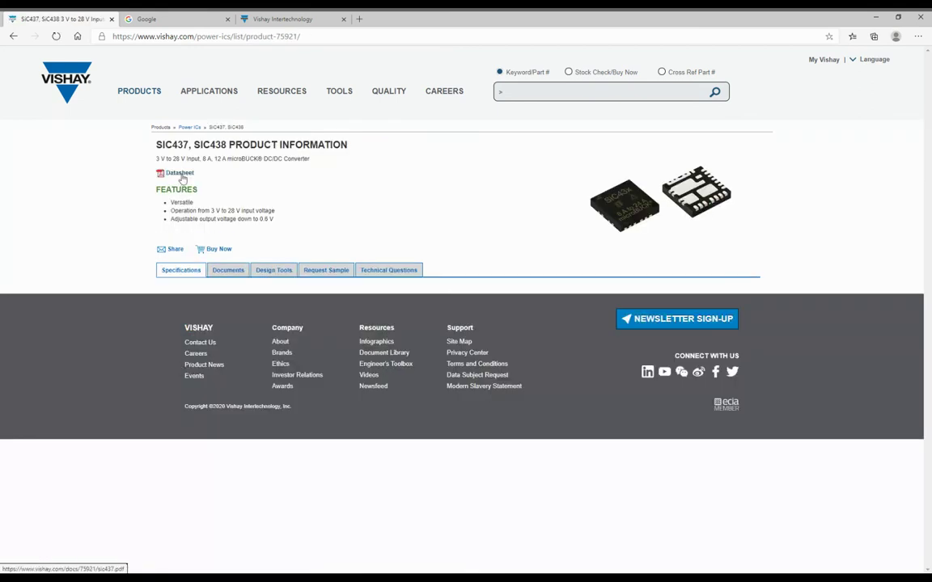
left_click(179, 173)
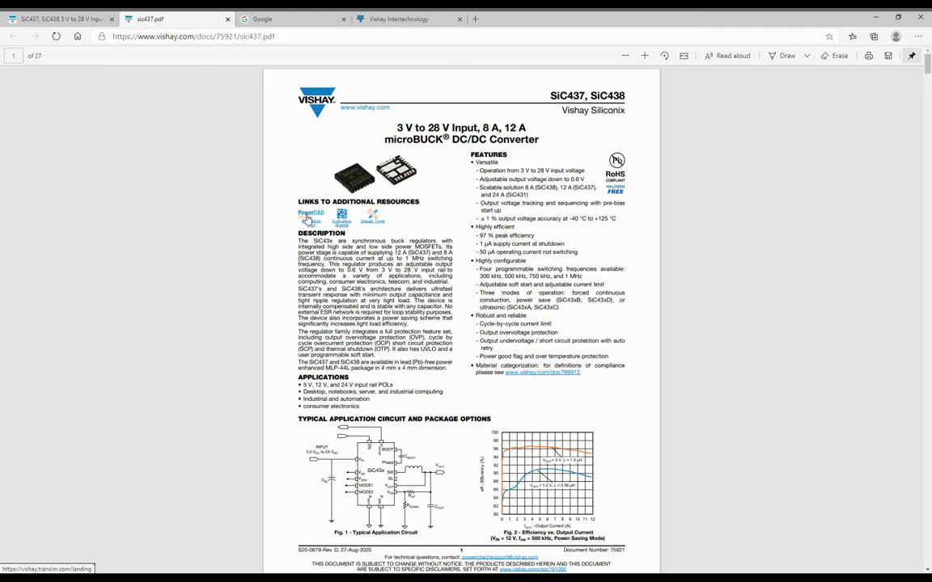
Return to the PowerCAD landing page and read through its feature overview, from online schematics to the full design report.
left_click(381, 23)
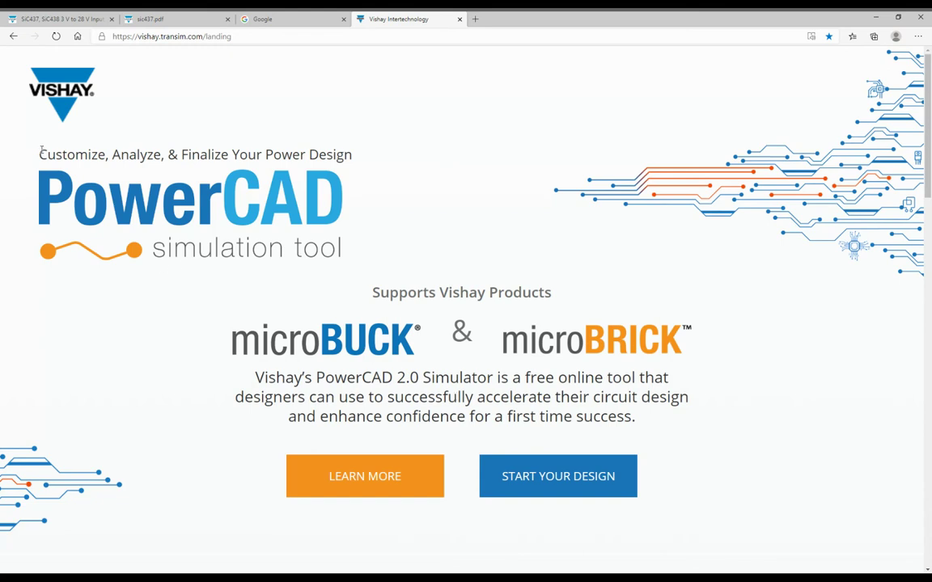
left_click_drag(39, 152, 362, 168)
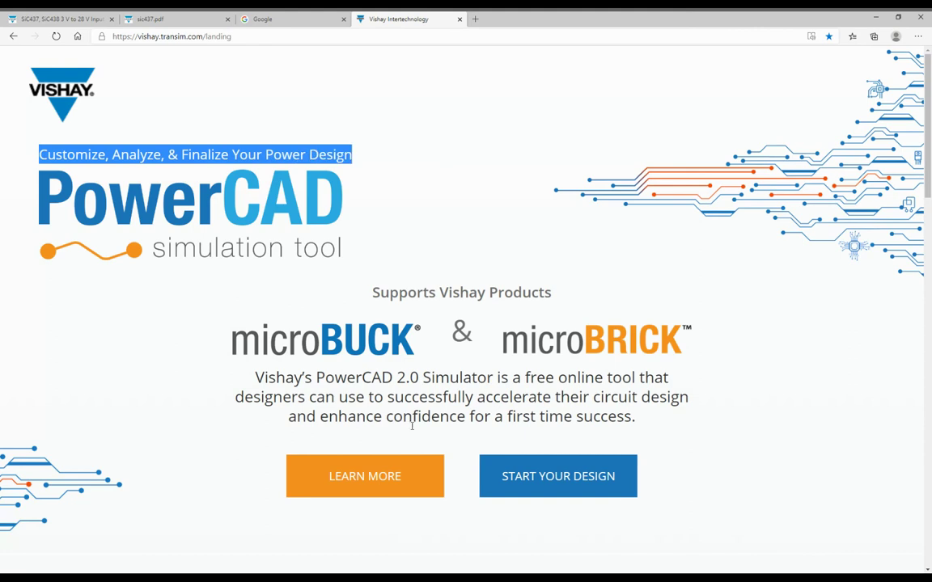
left_click(404, 460)
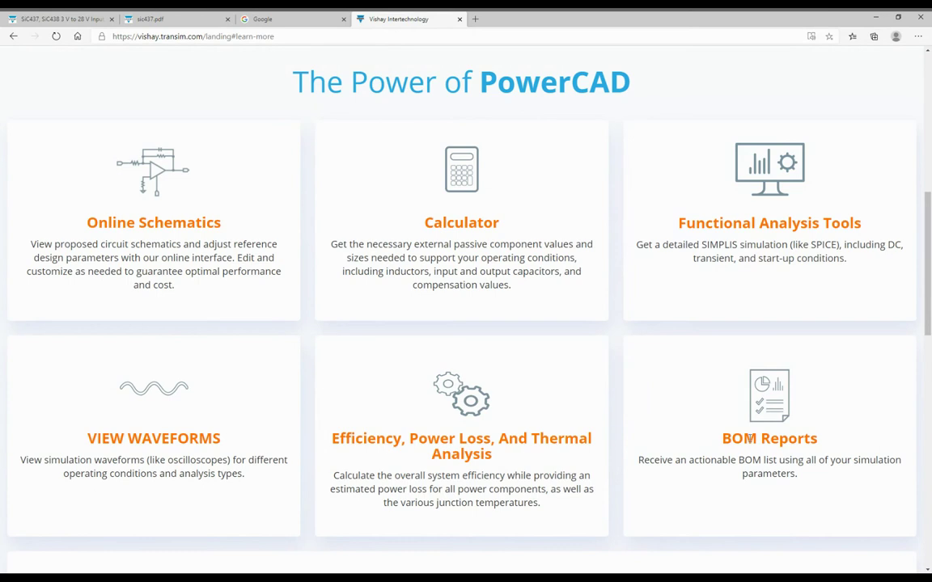
scroll(750, 437, "down", 3)
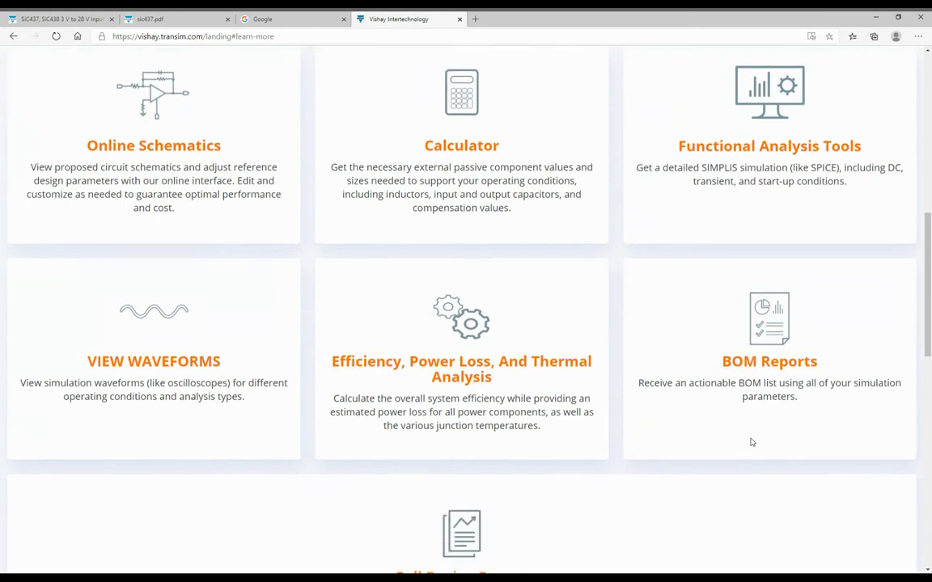
scroll(738, 450, "down", 1)
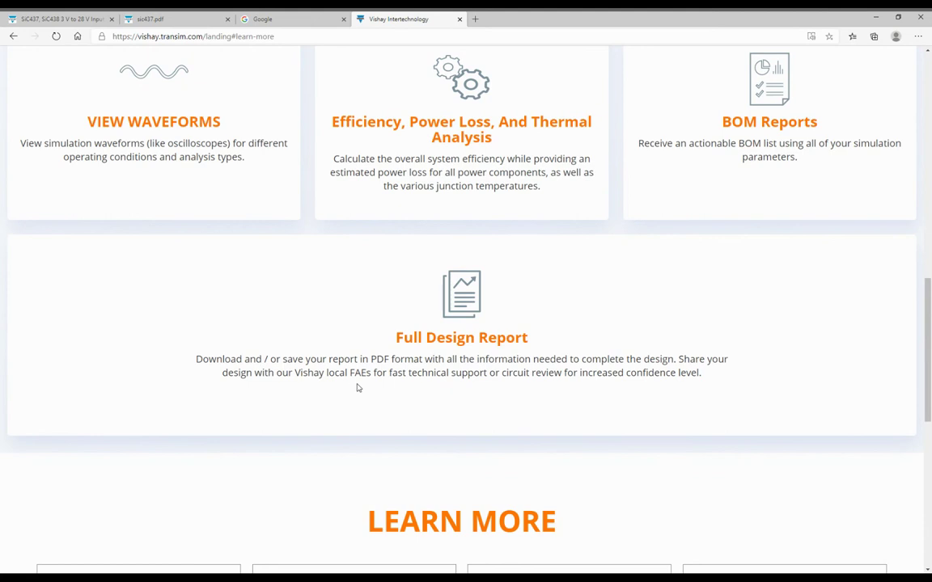
scroll(358, 389, "up", 10)
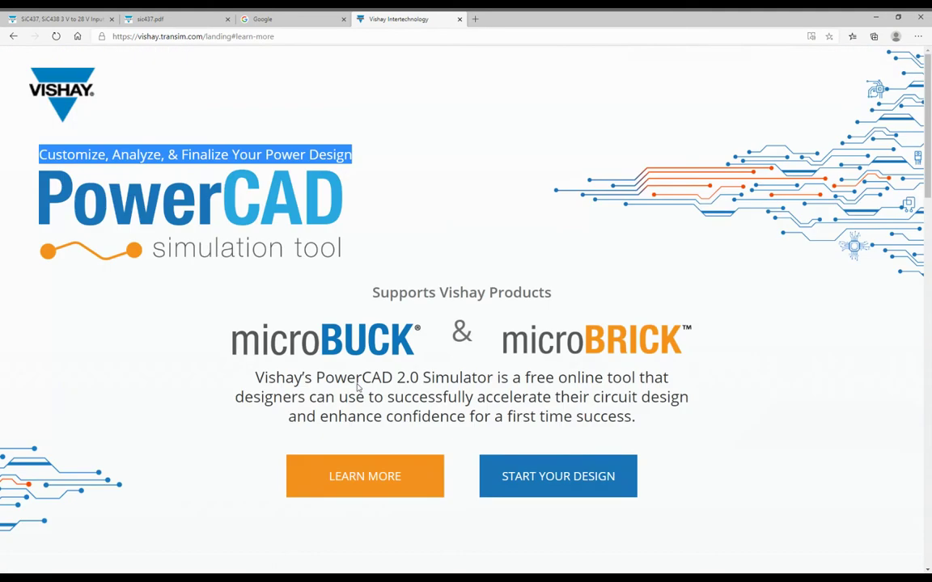
Start a PowerCAD design past the disclaimer and log in to the registered Vishay account with the saved credentials.
left_click(533, 486)
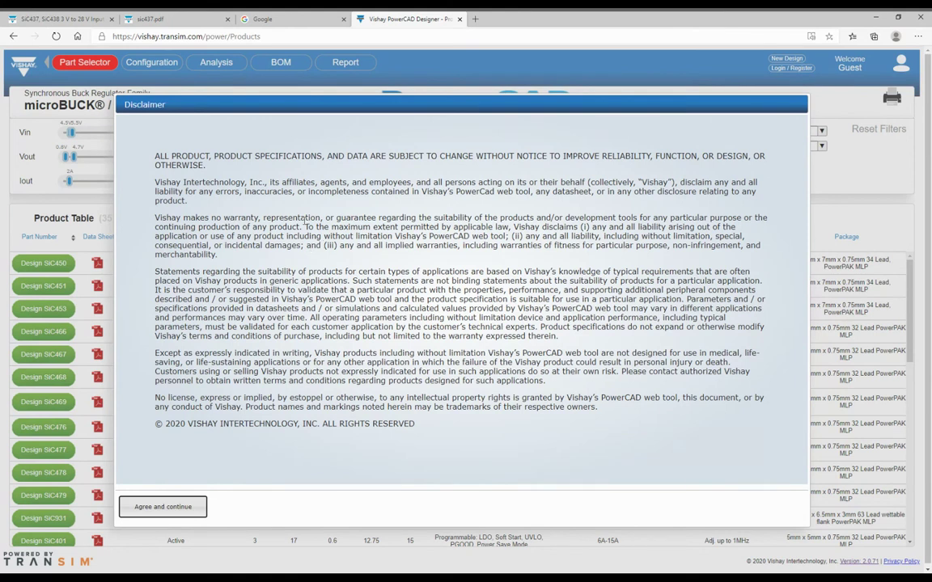
left_click(157, 509)
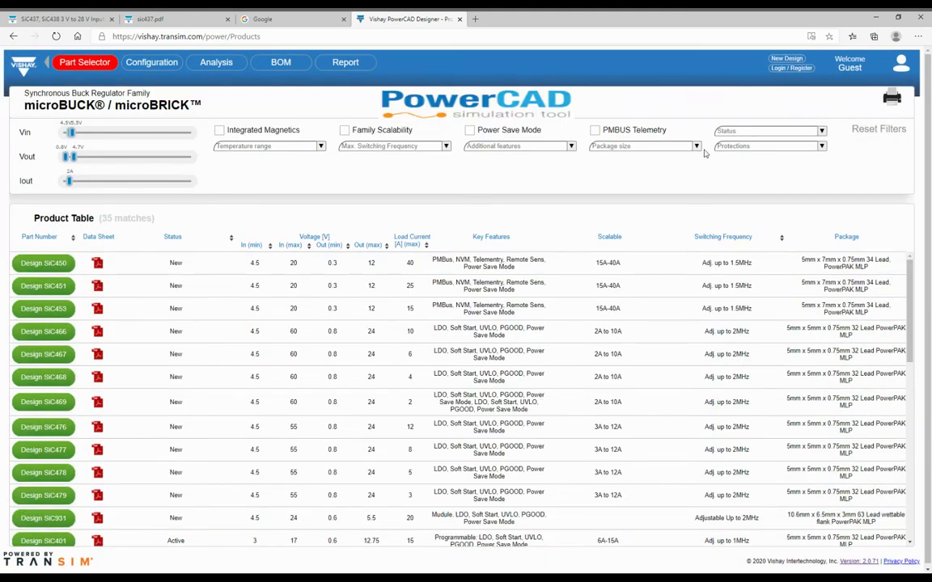
left_click(788, 71)
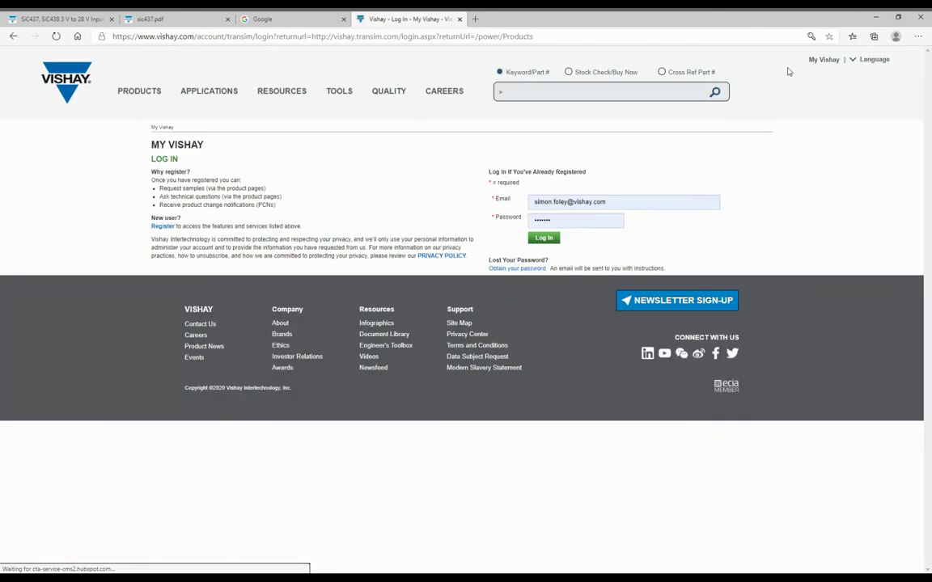
left_click(552, 243)
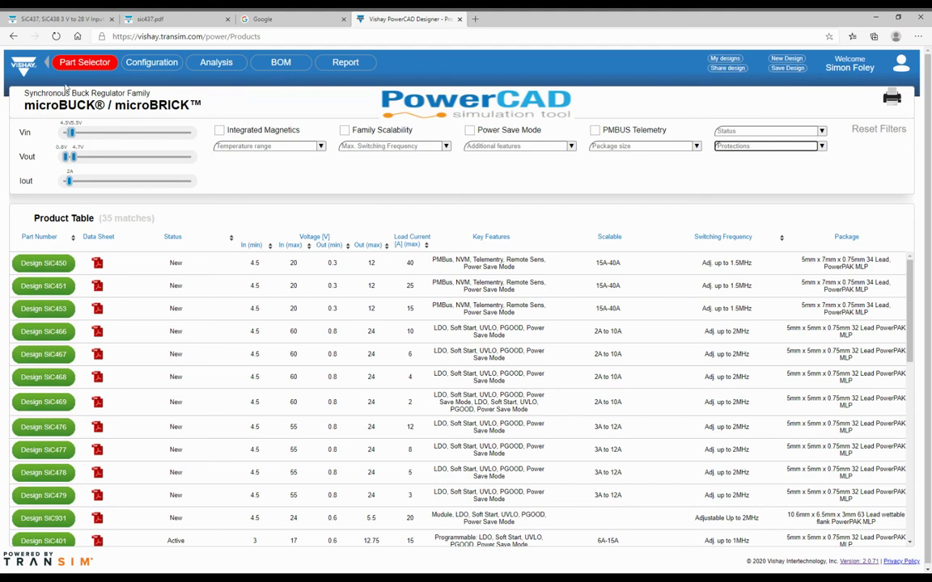
Filter the product table with an upper Vin of 36.2 V, an upper Vout of 5.5 V and an Iout of 3 A.
left_click(76, 134)
left_click_drag(77, 136, 138, 131)
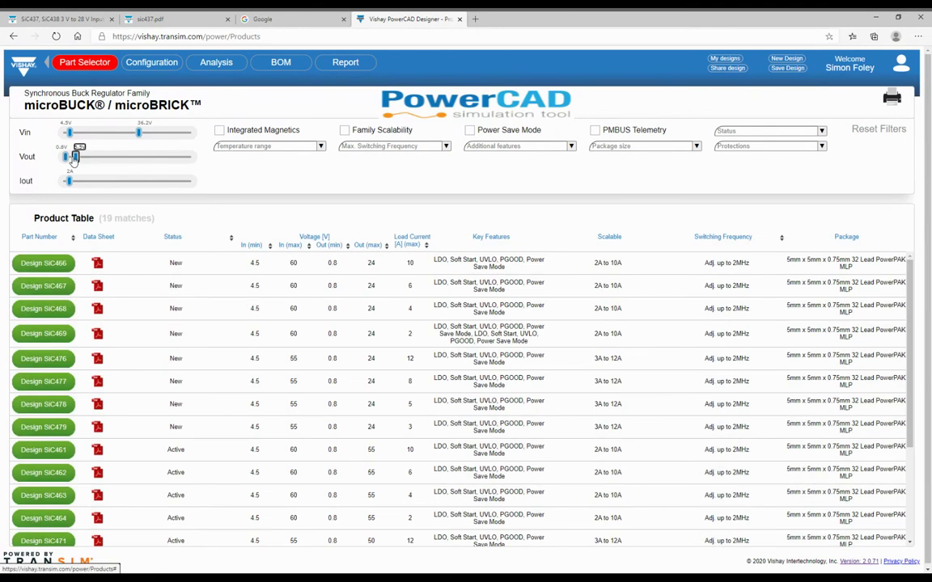
left_click_drag(73, 158, 74, 157)
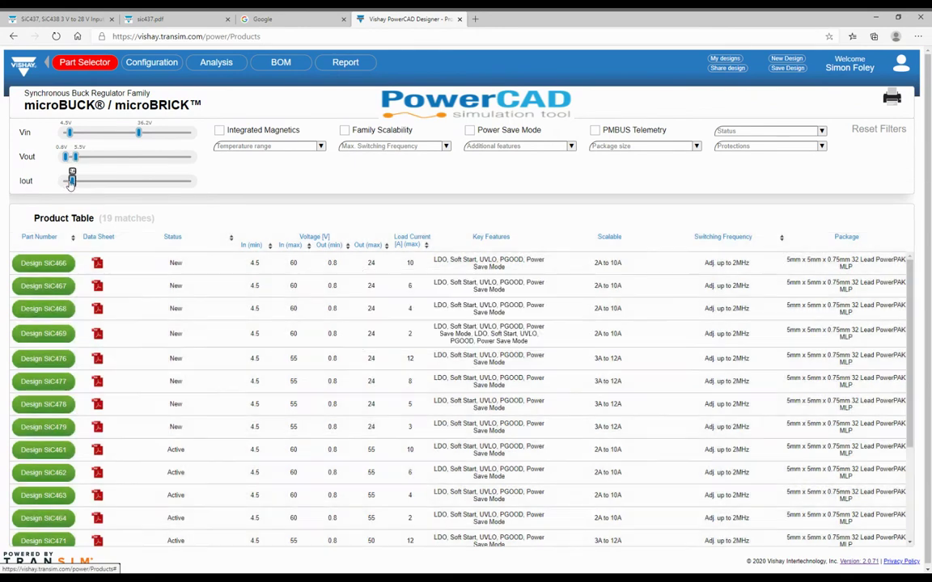
left_click(71, 181)
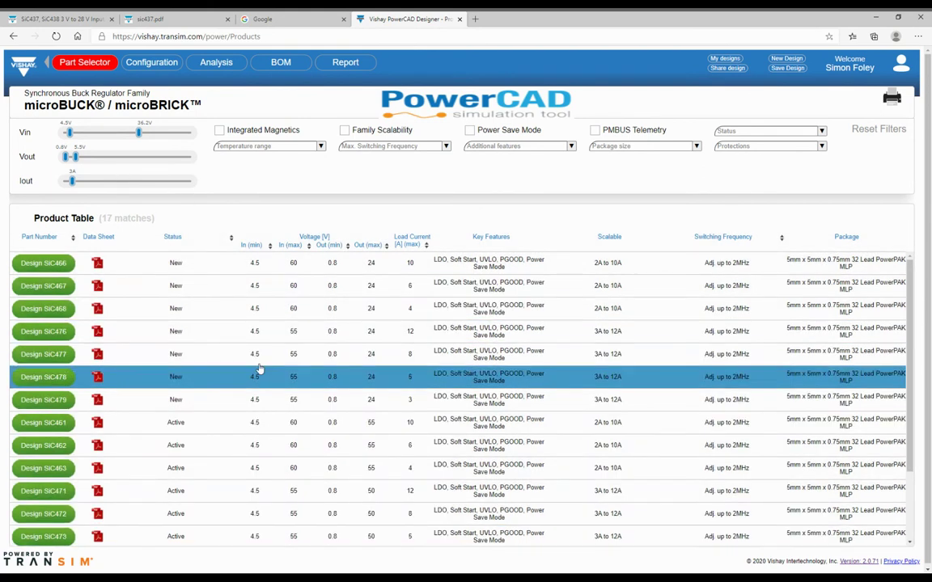
Preview the datasheet summary of the SiC479 from the product table and close it.
left_click(97, 377)
left_click(98, 400)
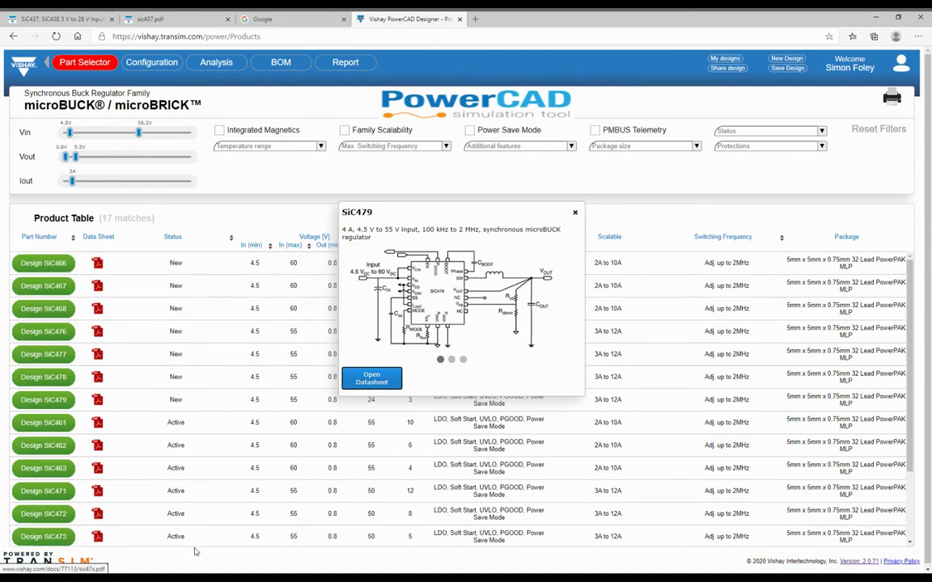
left_click(411, 402)
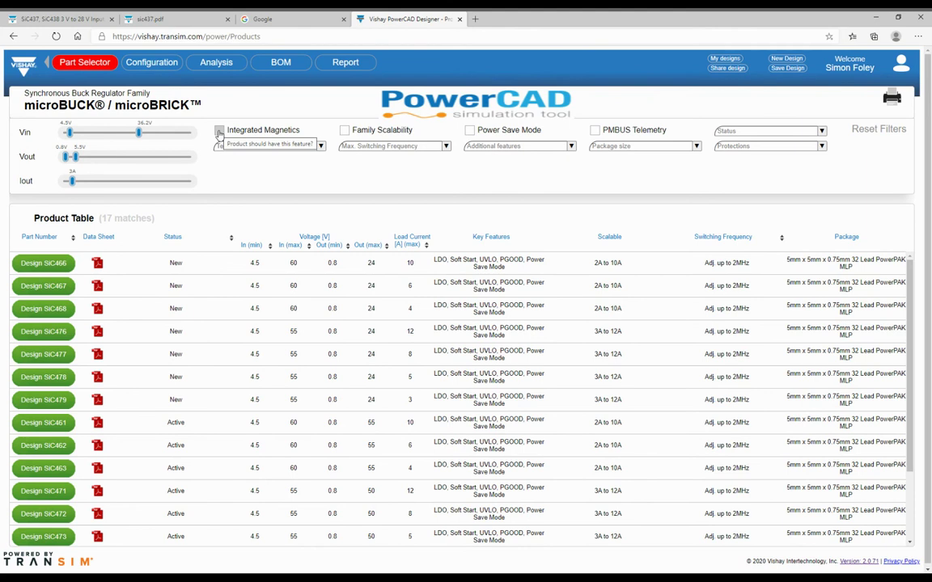
Restrict the product table to parts with Family Scalability and Power Save Mode.
left_click(345, 130)
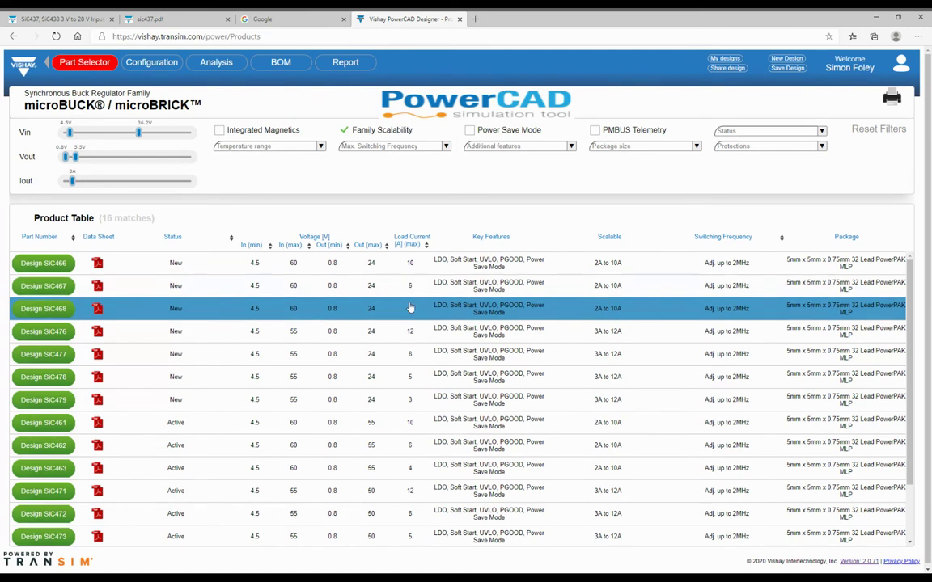
scroll(440, 485, "down", 1)
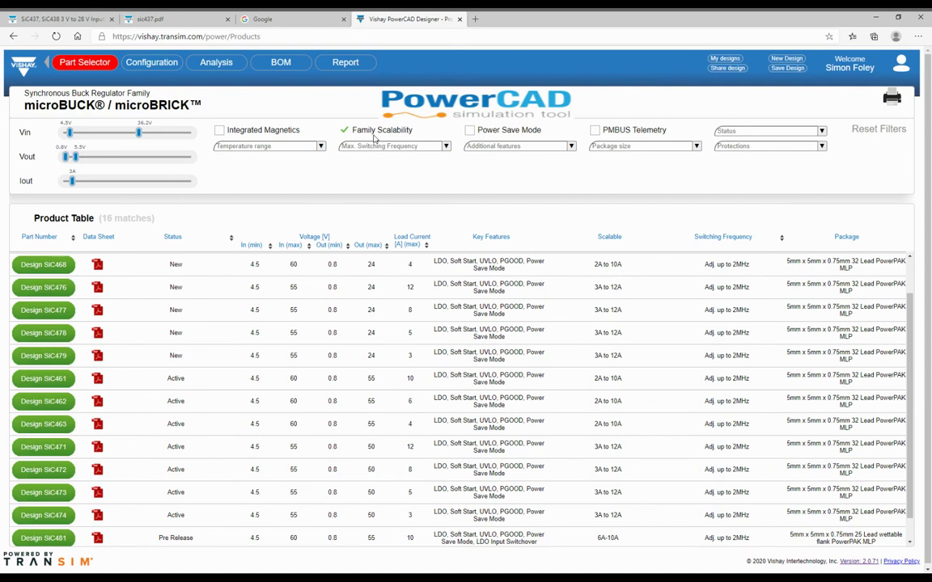
left_click(470, 131)
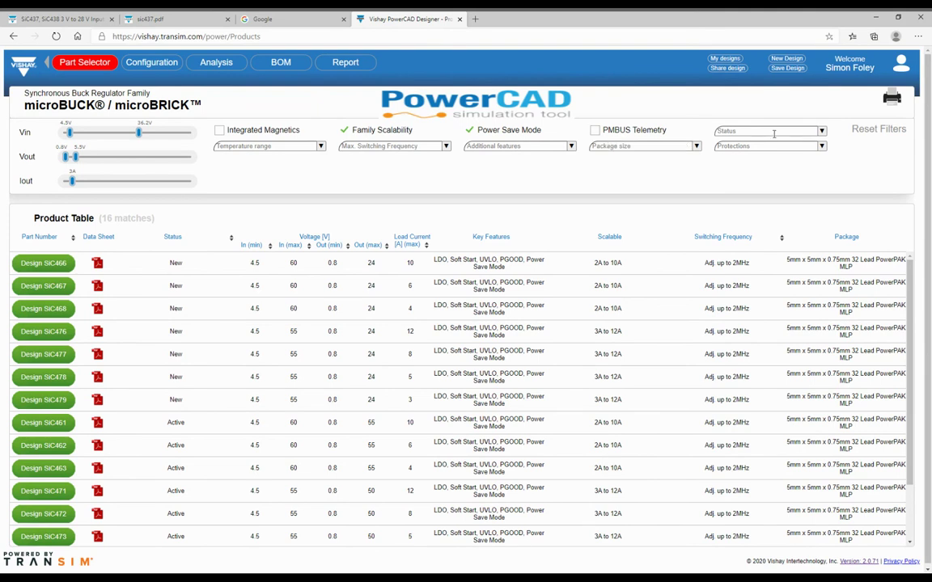
Filter the parts by status to include both New and Active products.
left_click(740, 130)
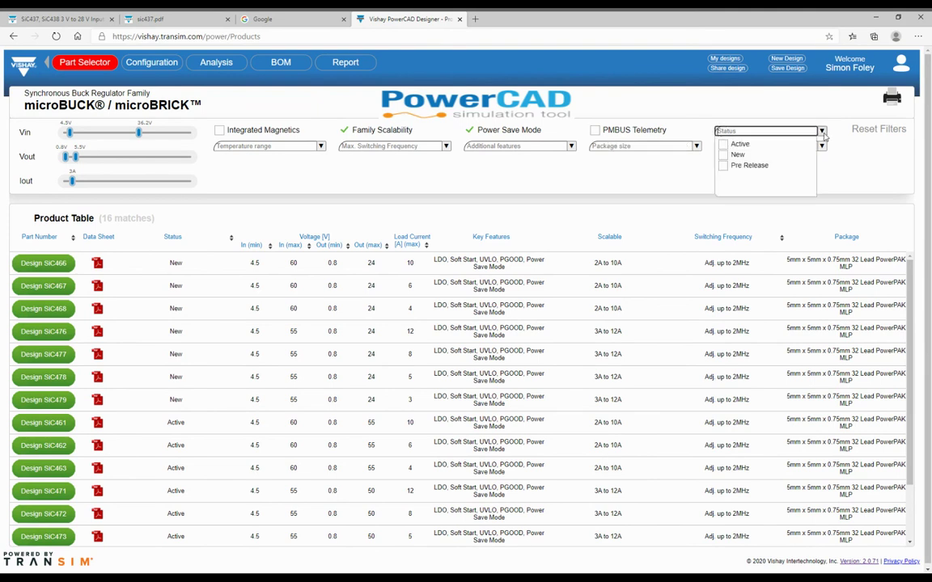
left_click(723, 157)
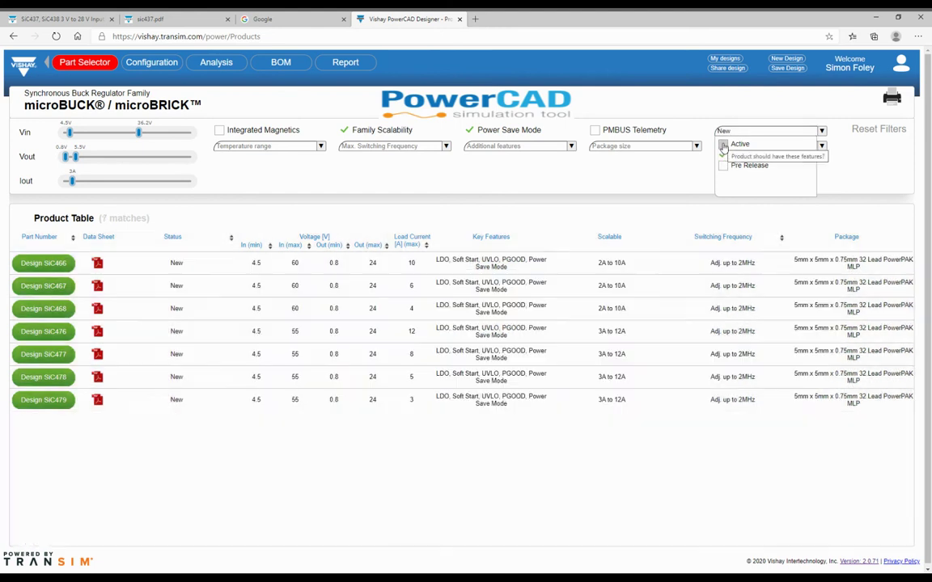
left_click(723, 144)
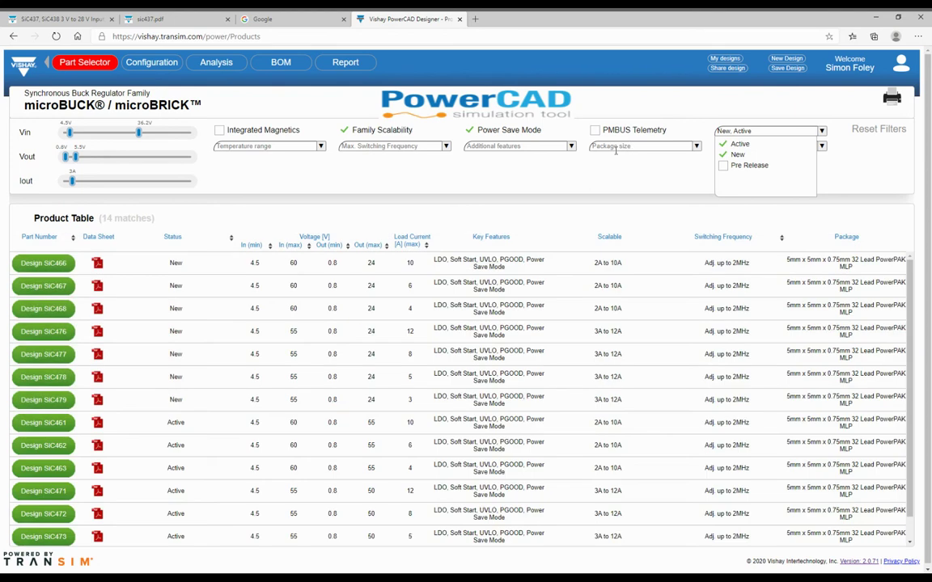
left_click(660, 172)
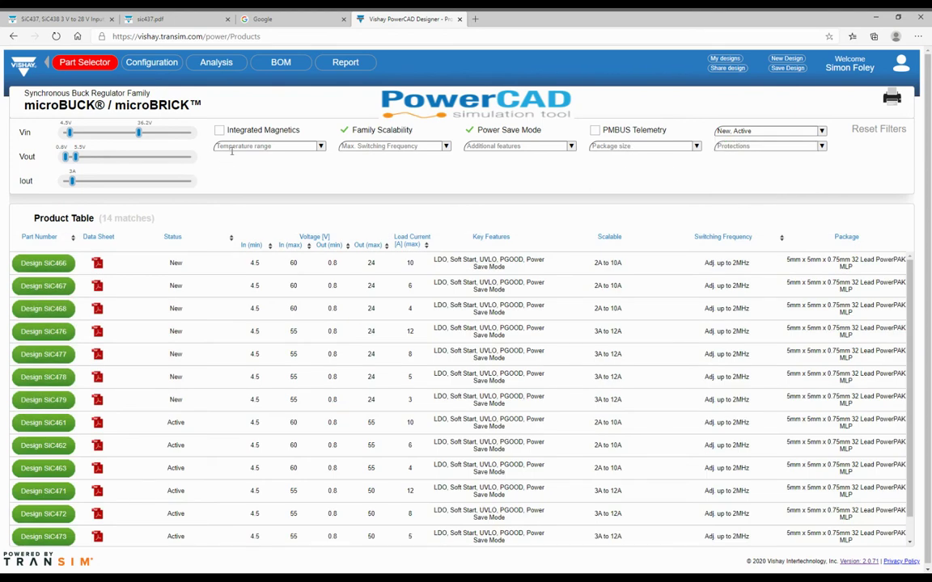
Examine the temperature range, switching frequency, additional features, package size and protections filter options, as well as the remaining parts in the product table.
left_click(322, 147)
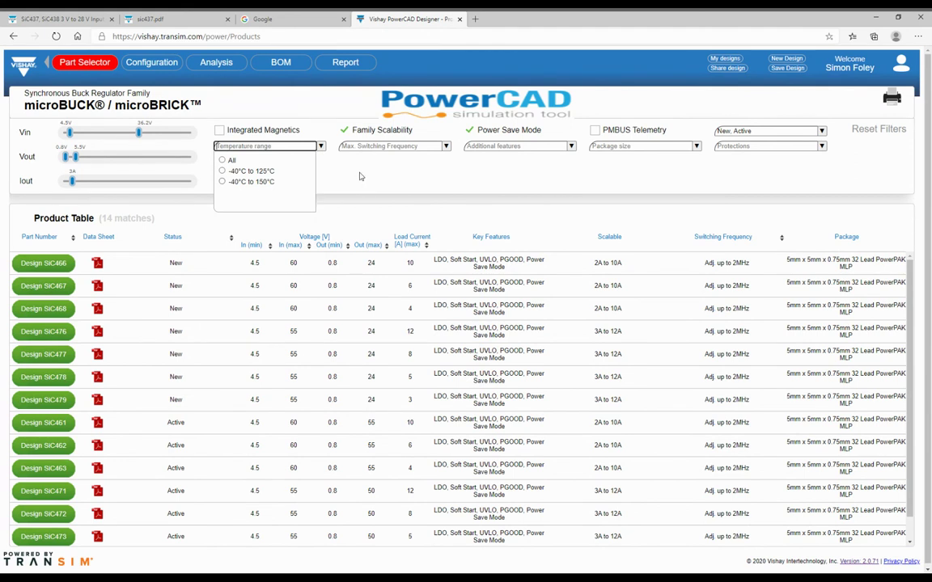
left_click(446, 146)
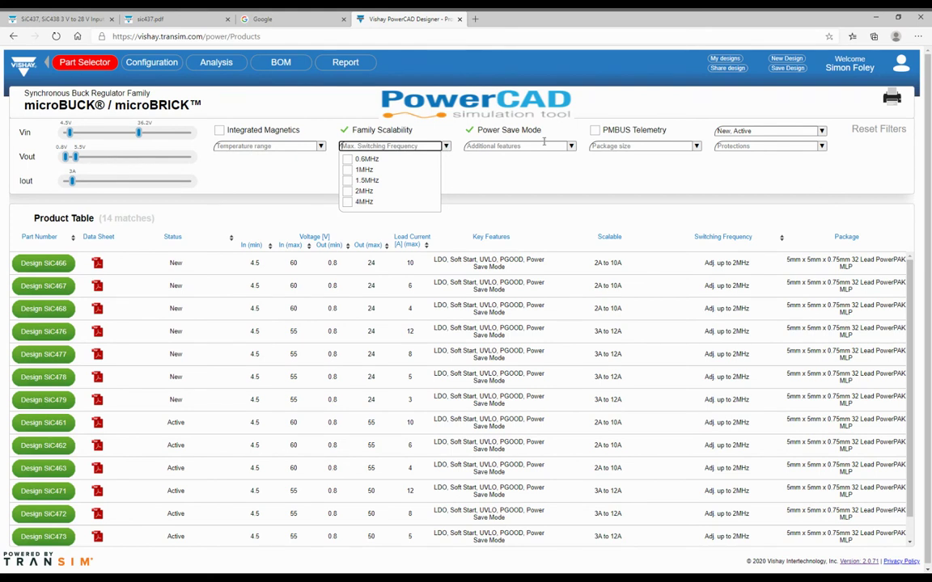
left_click(571, 146)
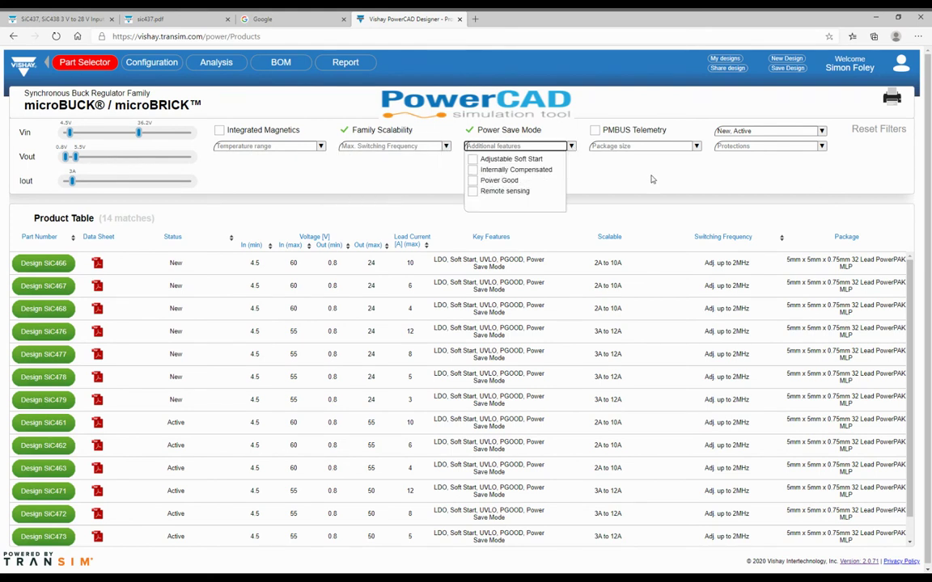
left_click(696, 147)
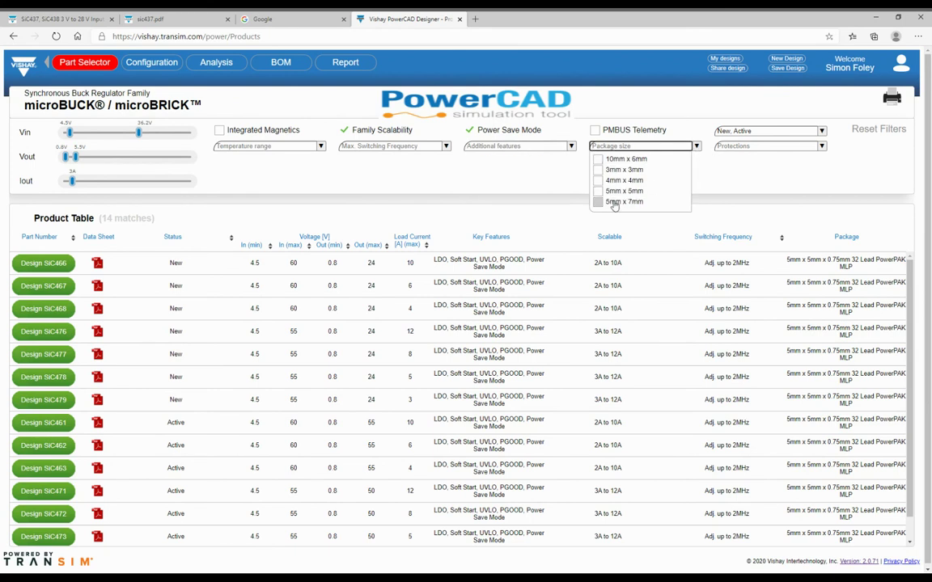
left_click(771, 146)
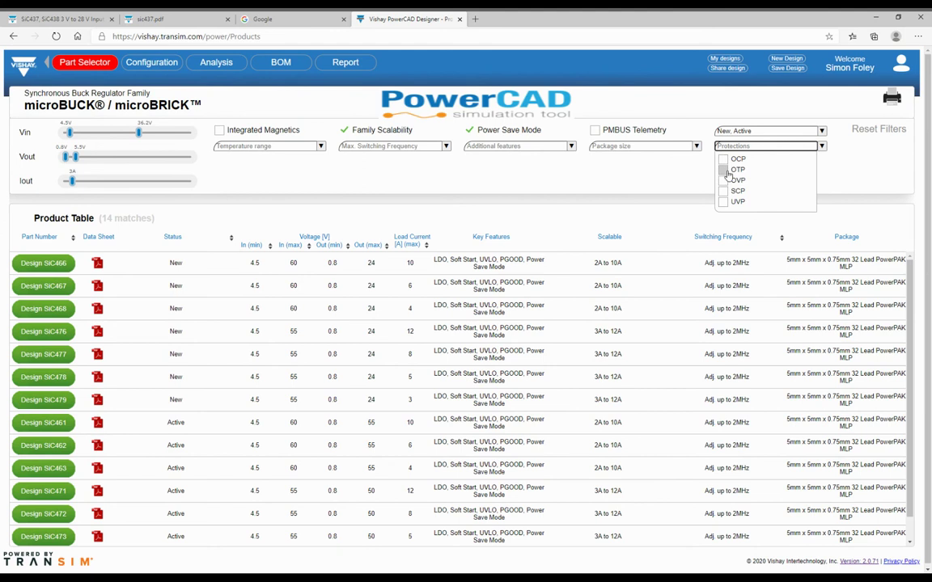
left_click(536, 186)
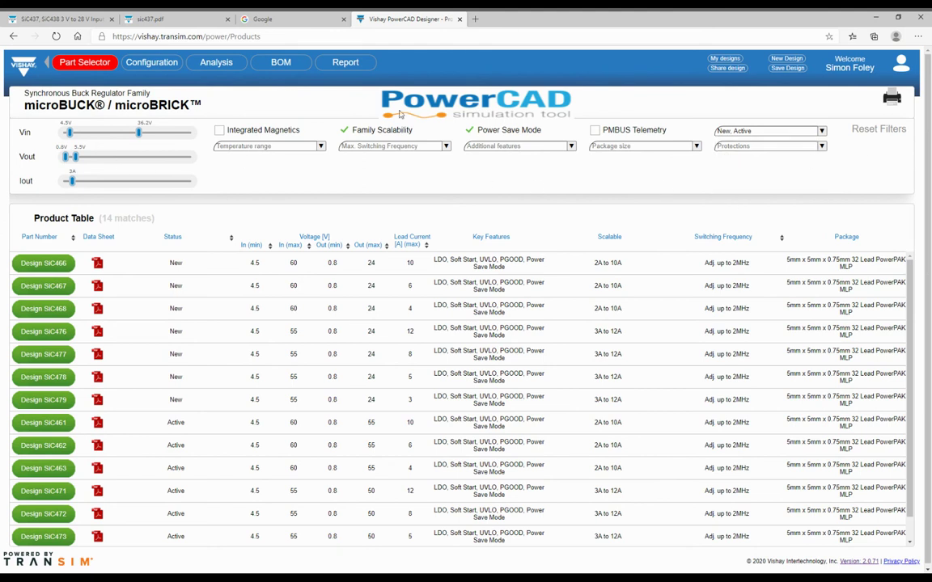
scroll(221, 385, "down", 1)
scroll(222, 388, "down", 2)
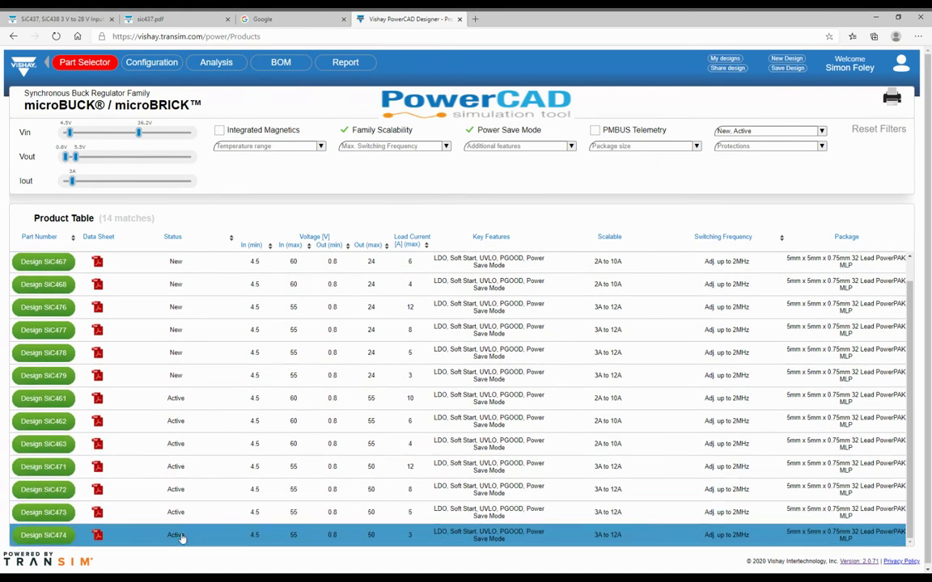
Start a new design based on the SiC474 from the product table.
left_click(409, 540)
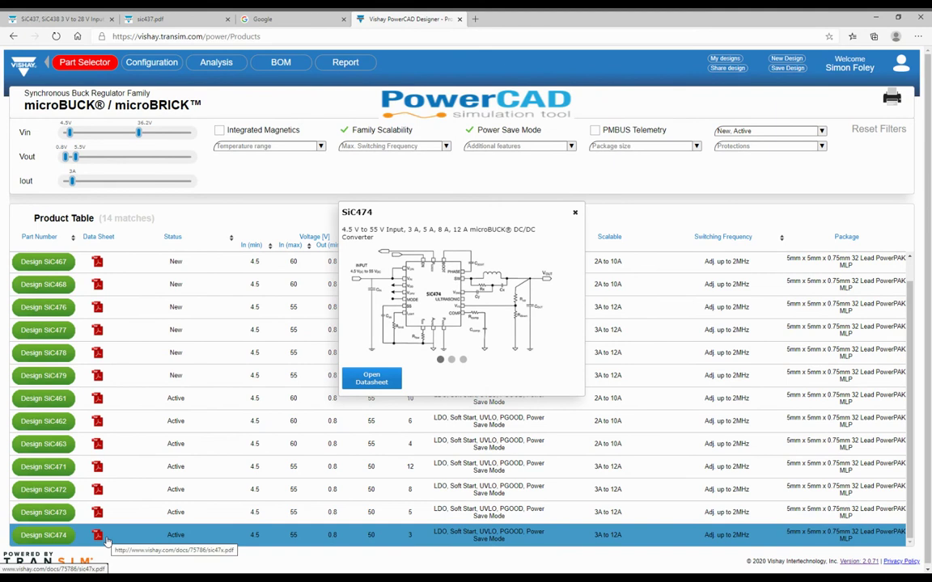
left_click(45, 535)
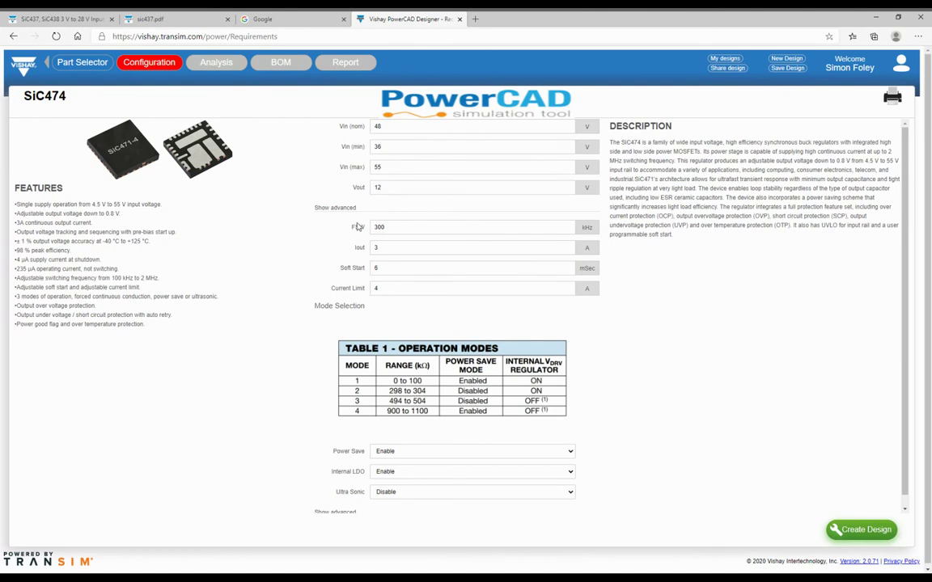
Set the nominal, minimum and maximum input voltages to 24, 18 and 36 V, and the output voltage to 5 V.
double_click(387, 127)
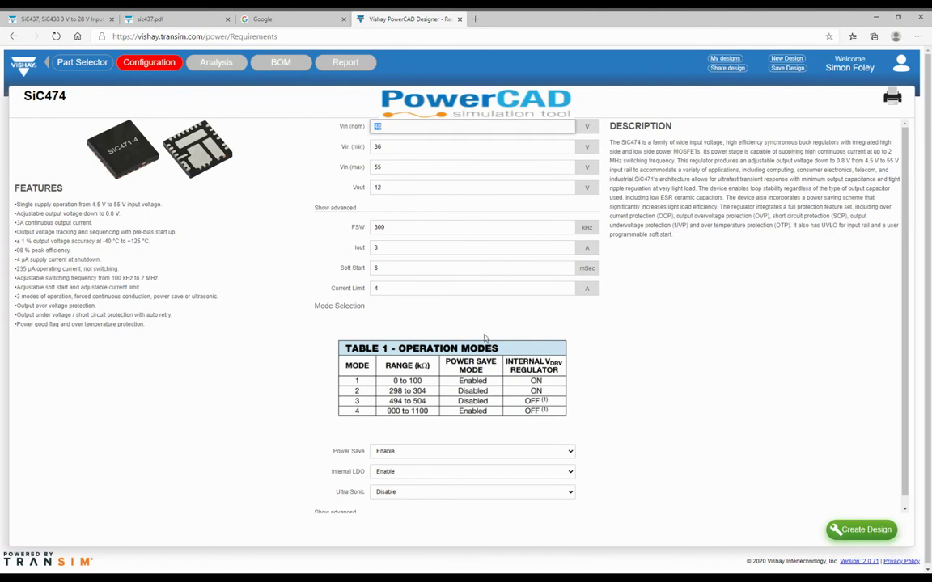
type("24")
double_click(390, 148)
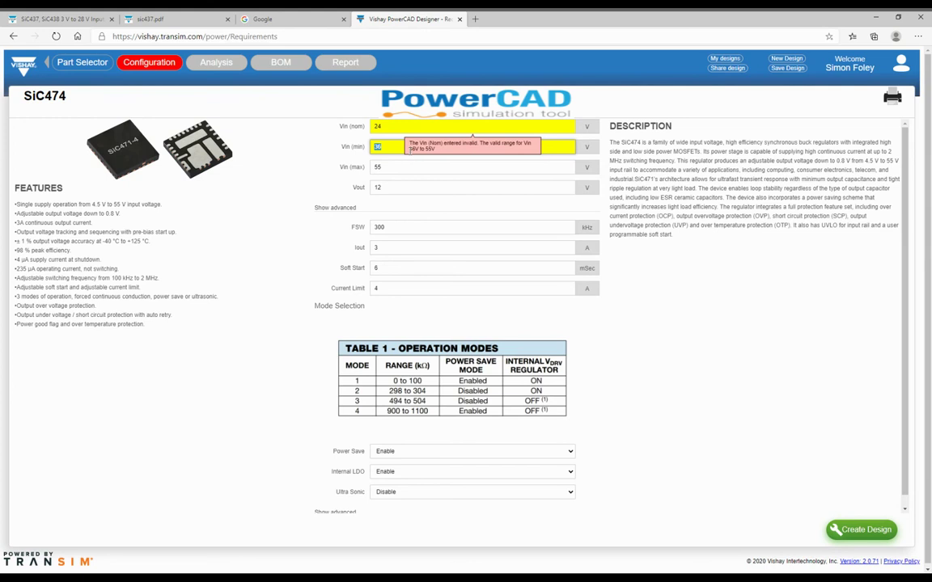
mouse_move(404, 154)
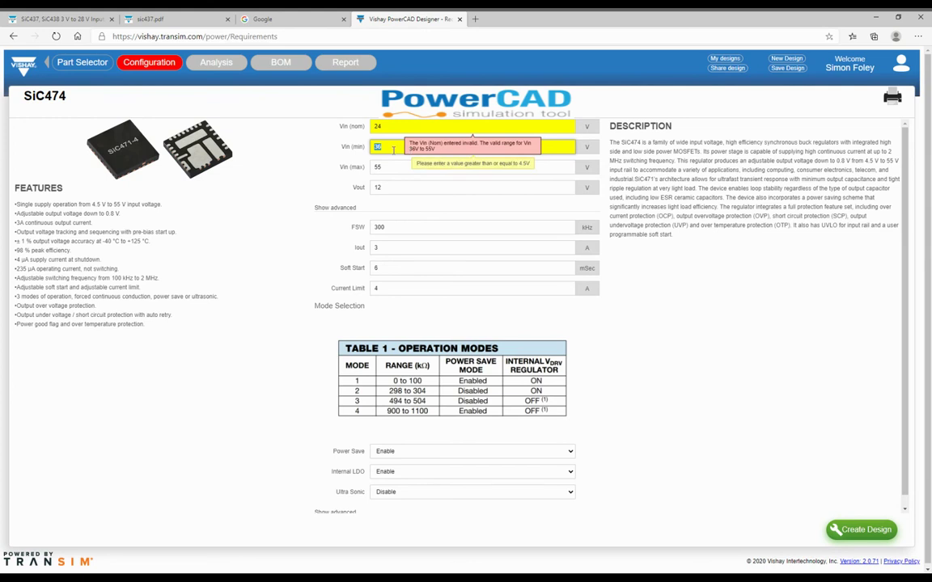
type("9")
type("8")
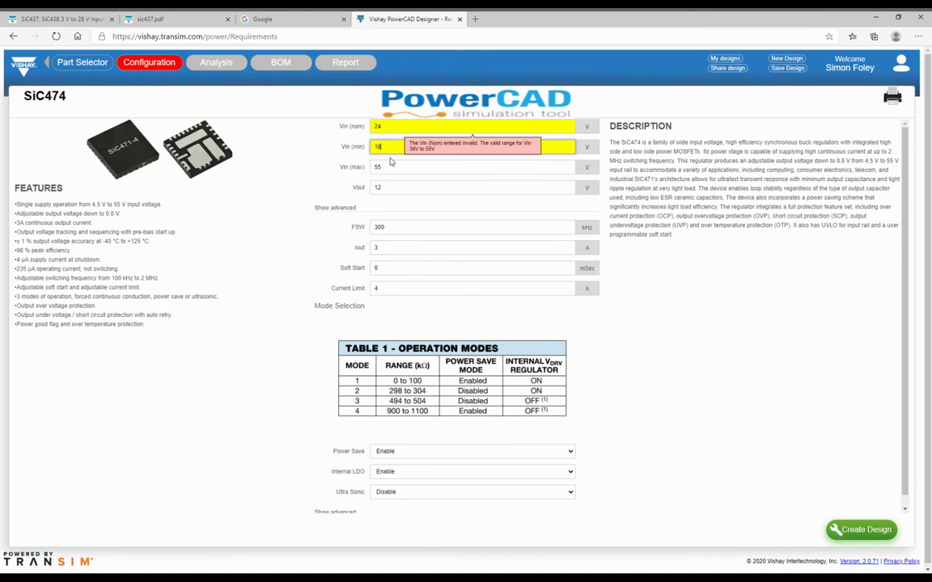
key("Tab")
type("36")
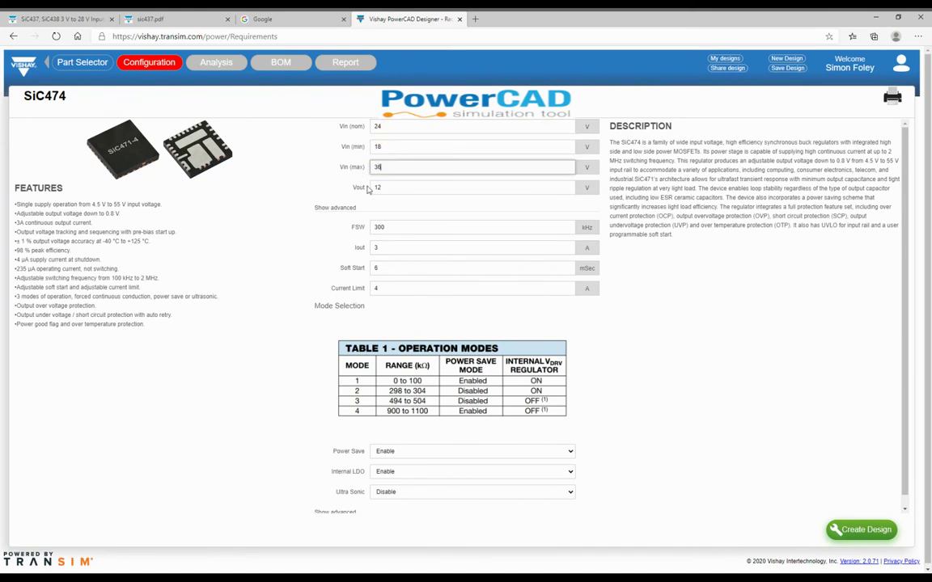
key("Tab")
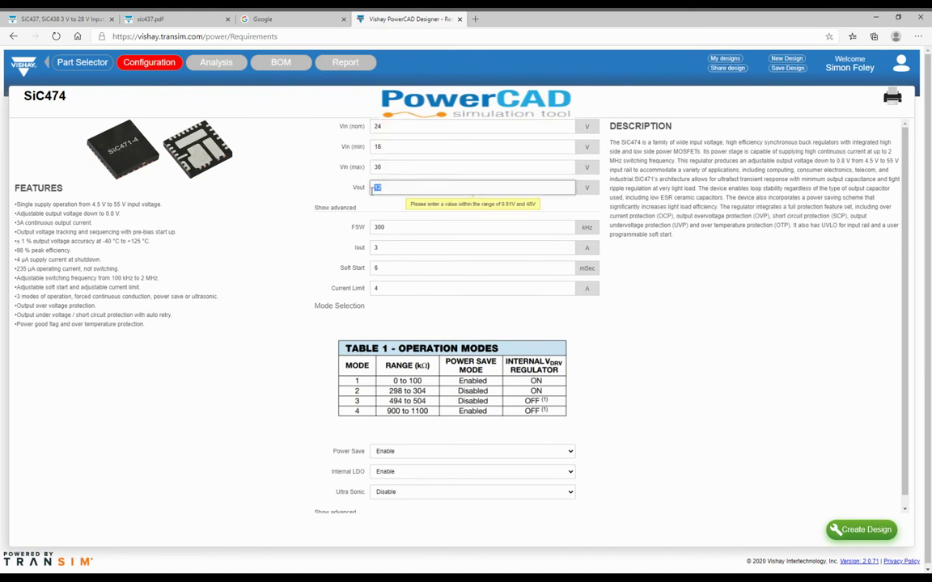
type("5")
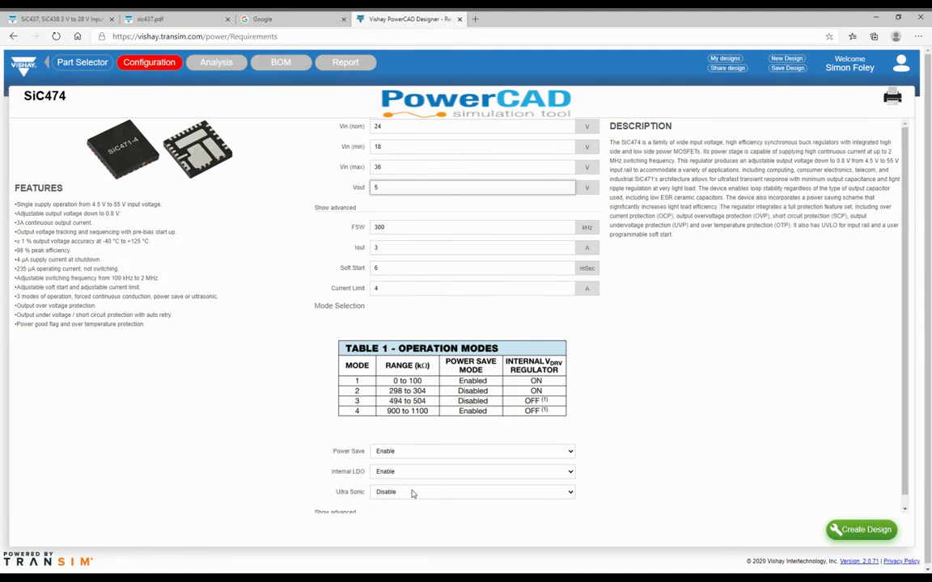
Enable the Ultra Sonic mode and re-enter 5 V as the output voltage.
left_click(411, 494)
left_click(384, 508)
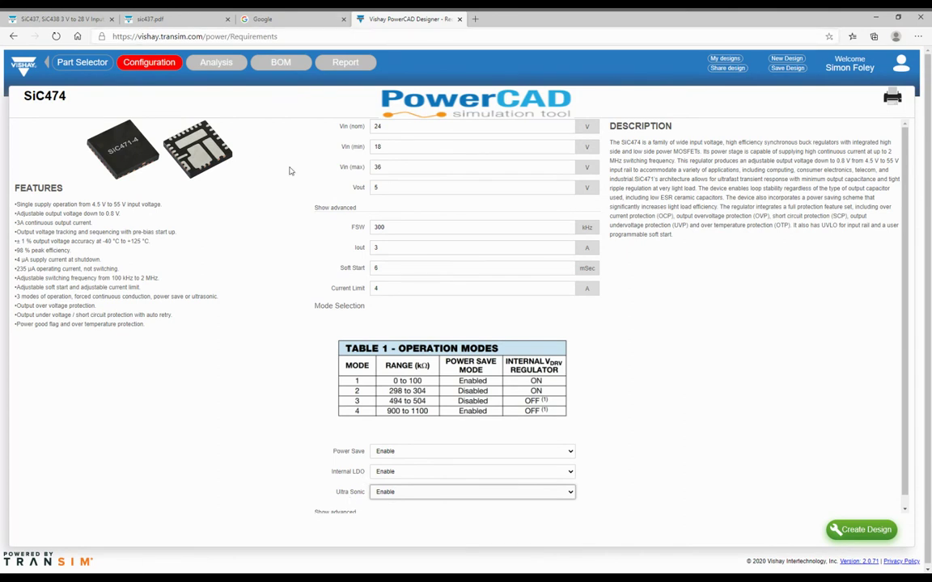
scroll(303, 495, "down", 1)
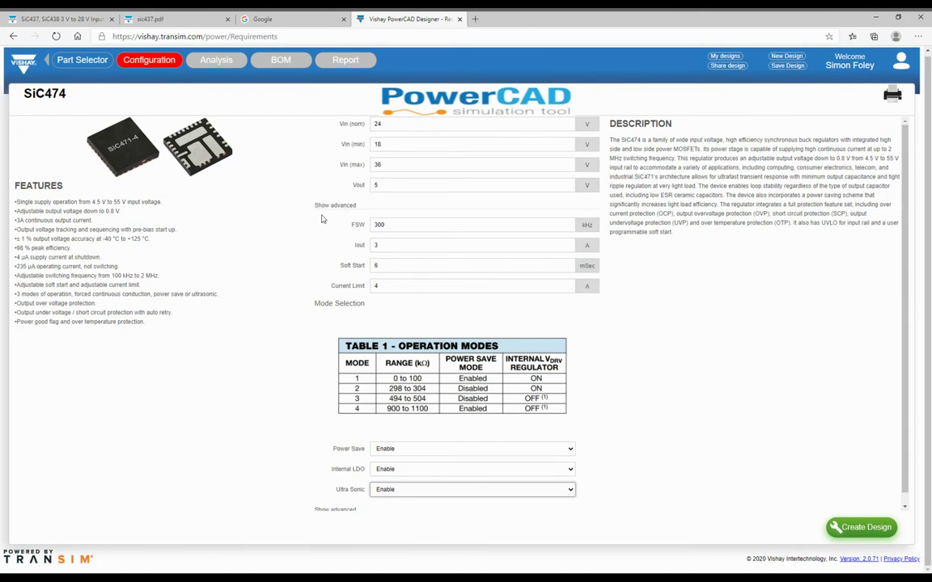
scroll(279, 259, "up", 1)
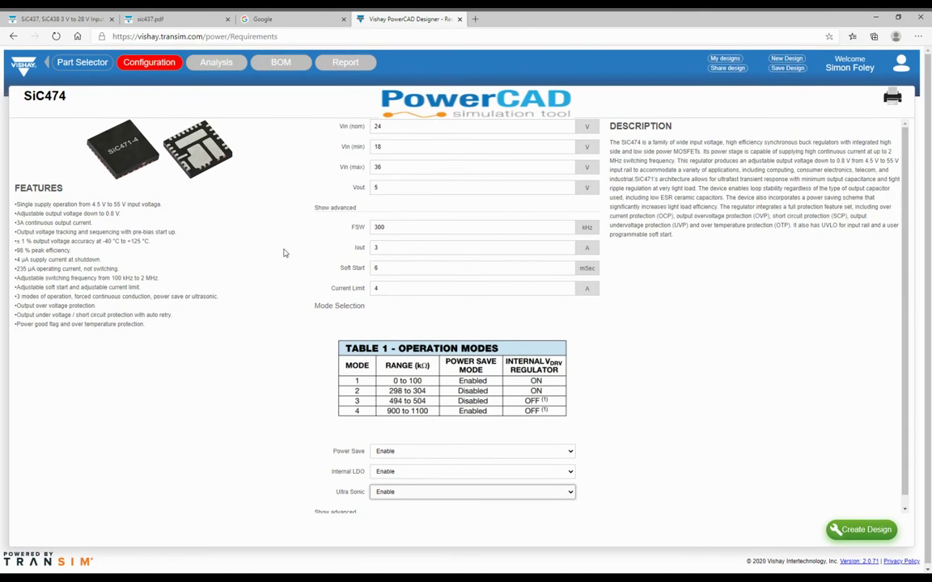
left_click(374, 189)
key("BackSpace")
type("5")
Examine the advanced output capacitor settings and the advanced load, tolerance, ripple and startup settings.
left_click(334, 208)
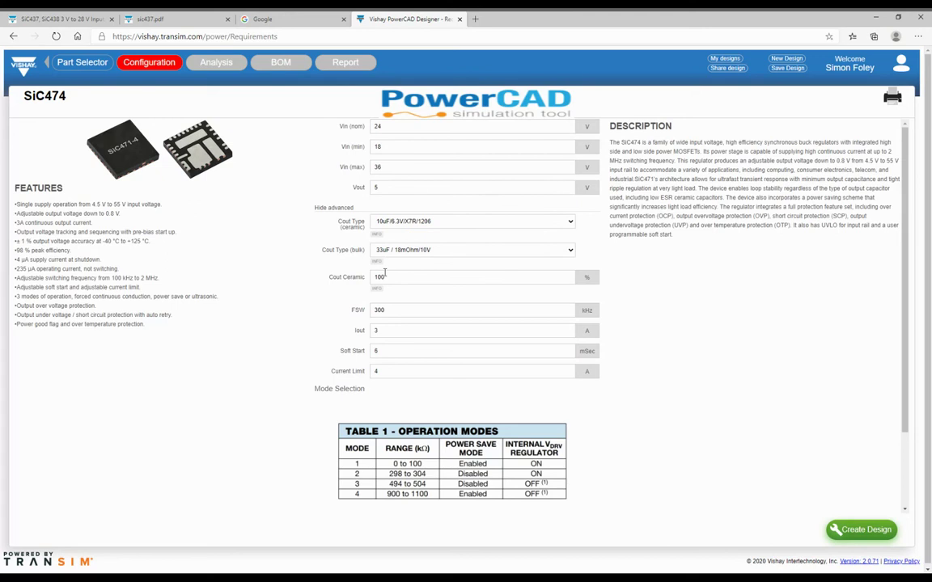
left_click(328, 208)
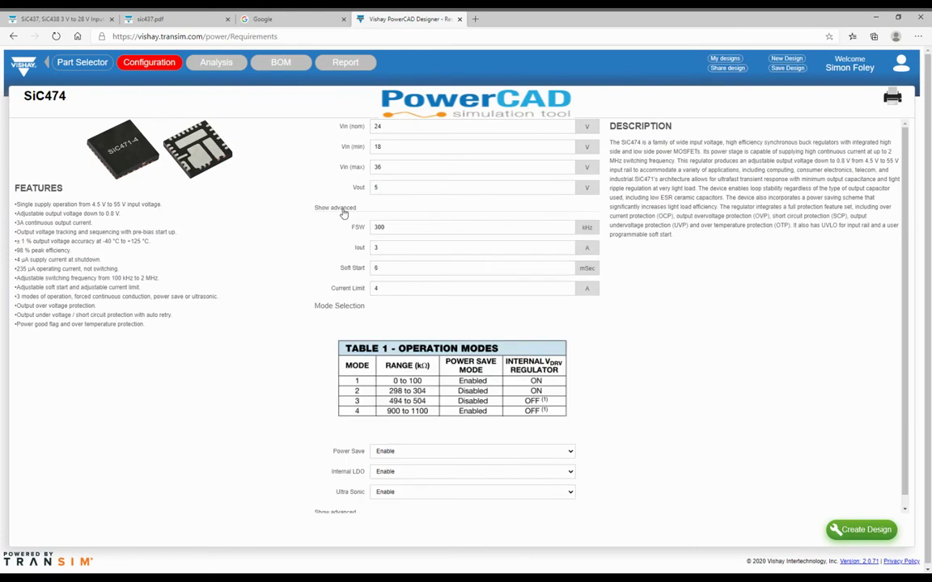
scroll(356, 327, "down", 1)
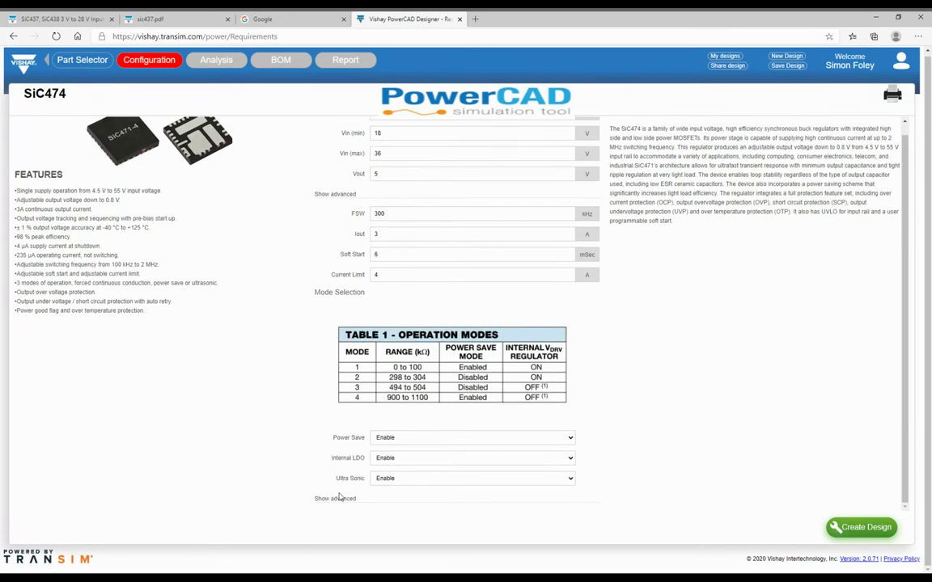
left_click(339, 503)
scroll(337, 460, "down", 2)
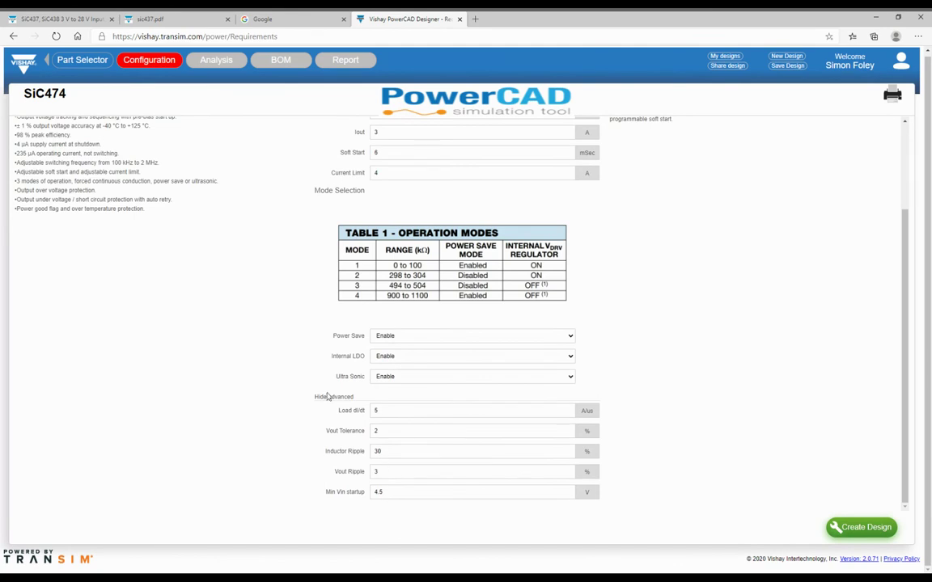
scroll(326, 396, "up", 2)
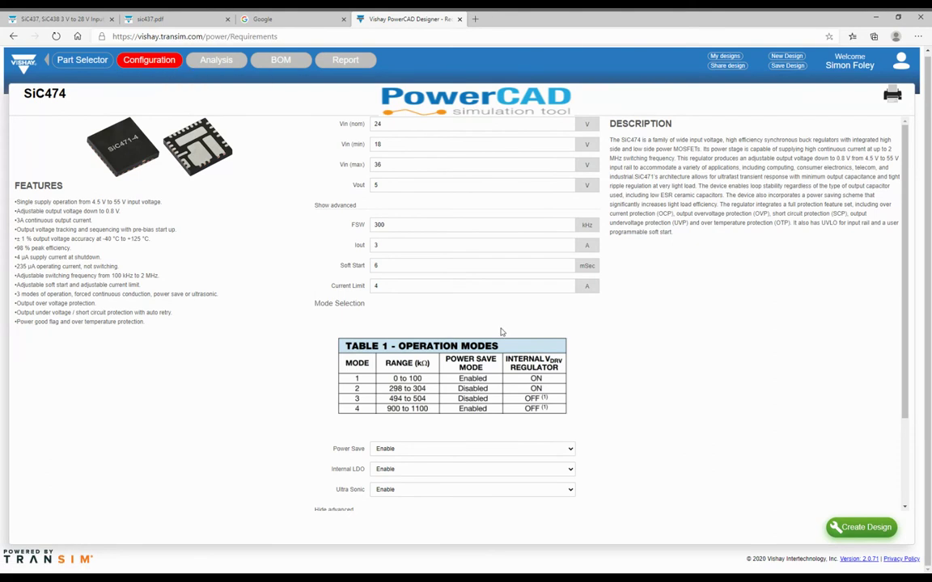
Create the design from the entered requirements, dismiss the notification and save the design as PowerCAD1.
left_click(872, 534)
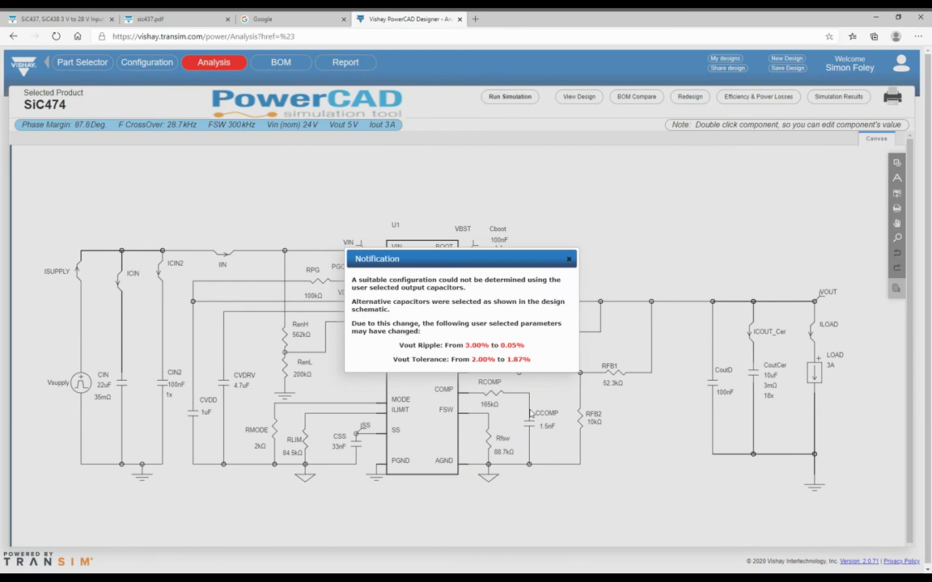
left_click(570, 260)
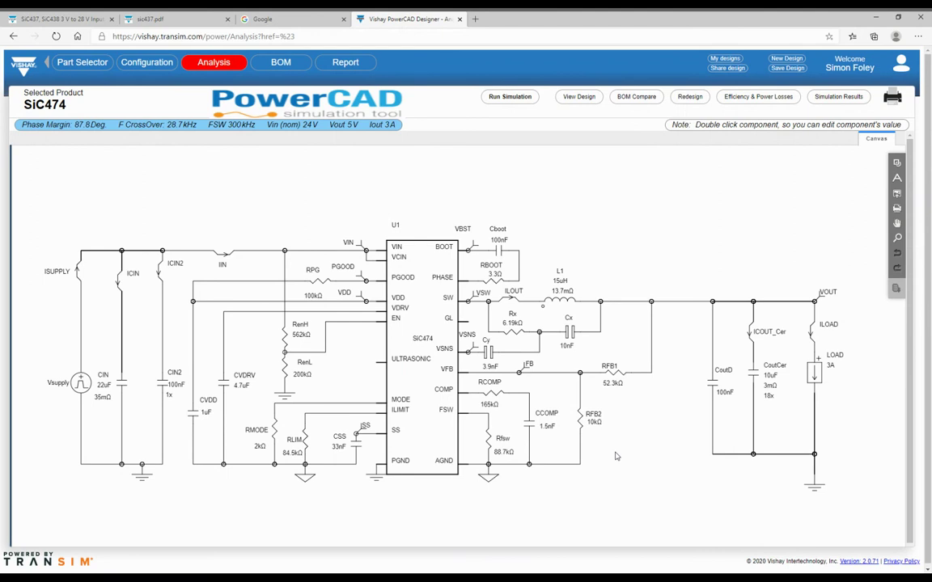
left_click(781, 69)
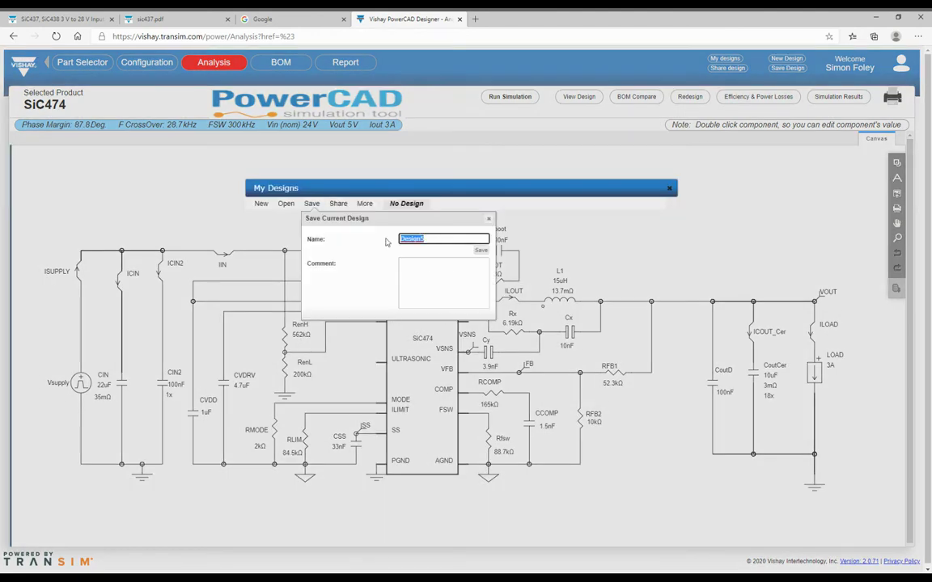
type("P")
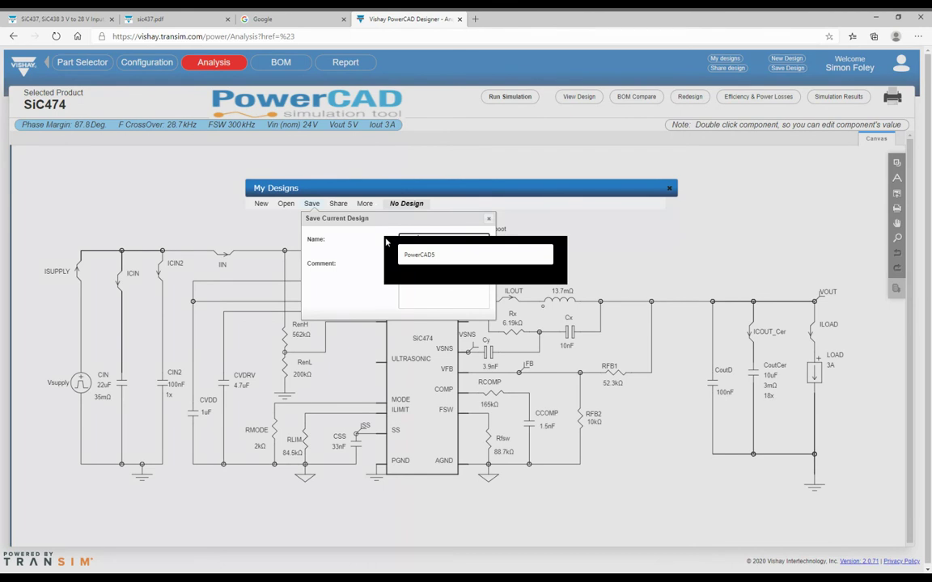
type("owerCAD1")
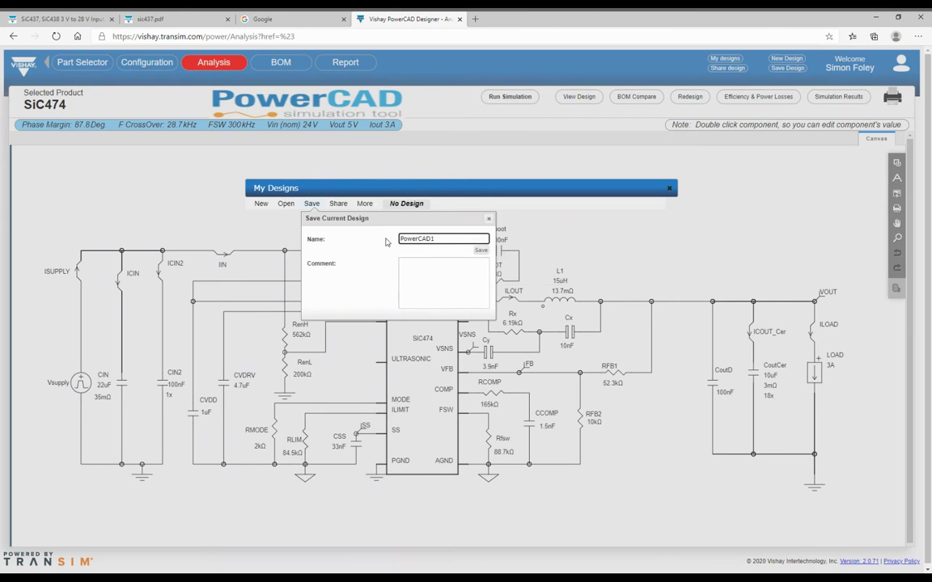
left_click(482, 251)
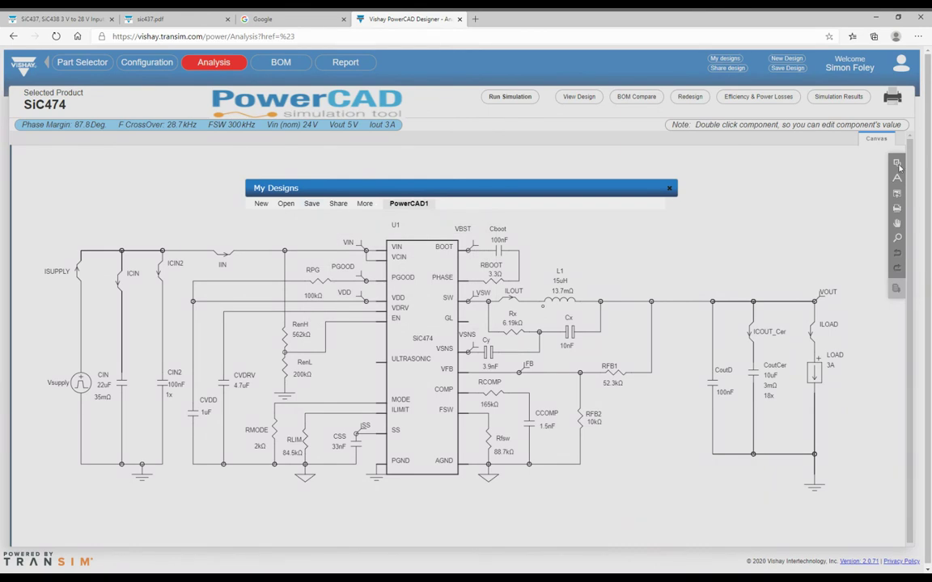
left_click(602, 173)
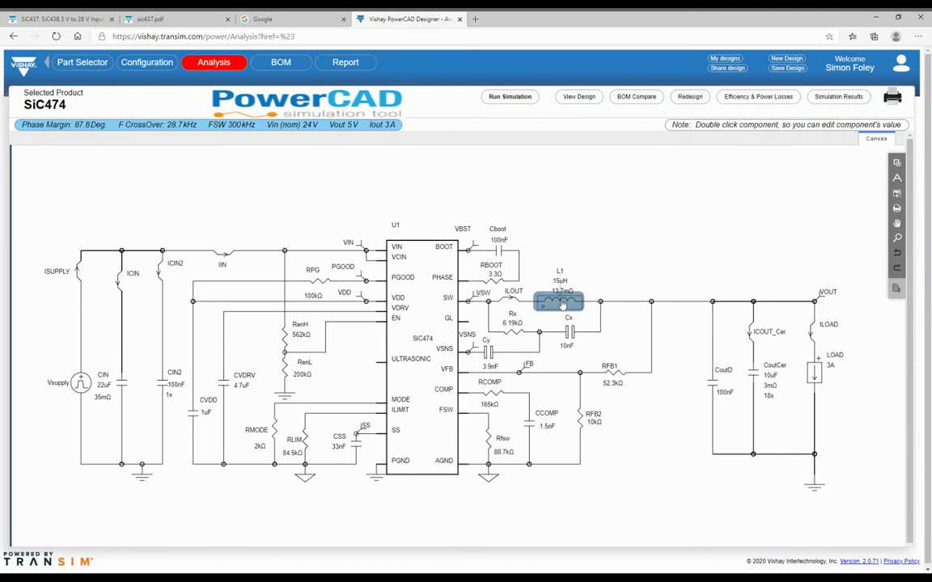
Search for alternative vendor parts for inductor L1 with DC resistance from 1.54m to 13.7m ohm and inductance from 1.86u to 15u H.
double_click(562, 305)
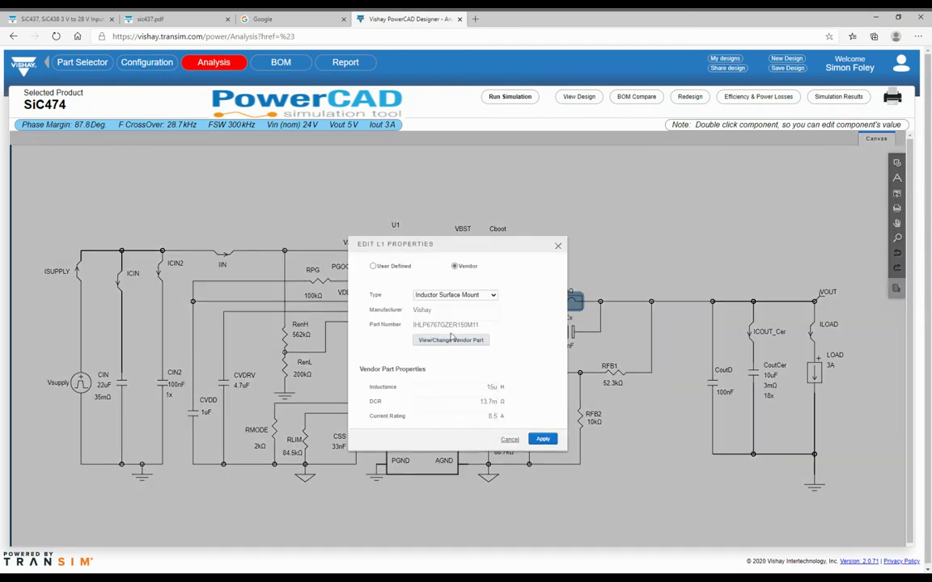
left_click(466, 348)
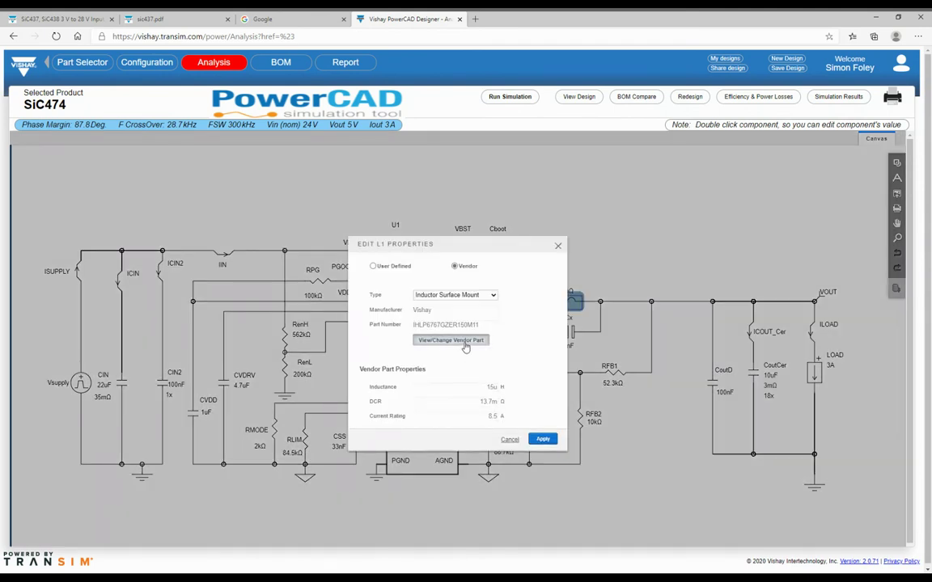
left_click_drag(301, 332, 264, 333)
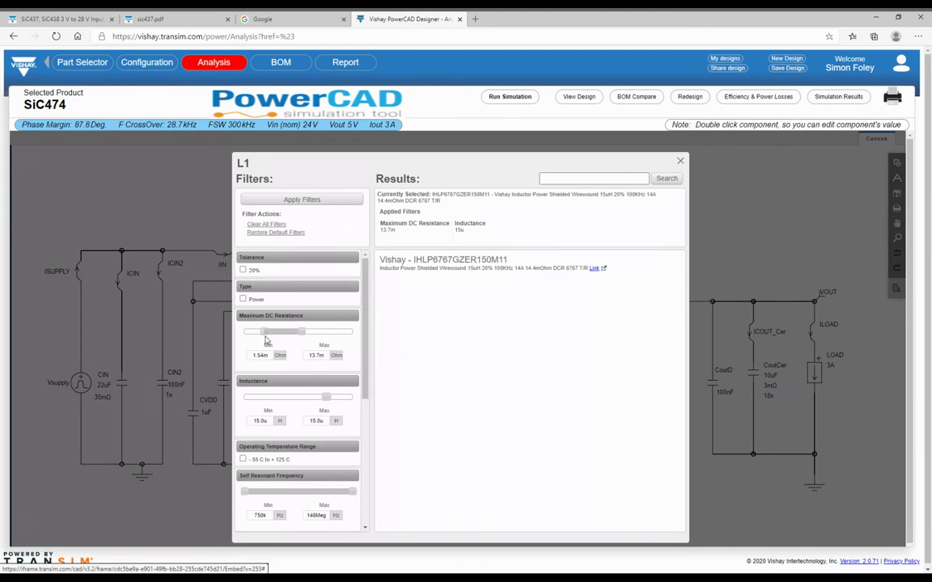
left_click_drag(326, 397, 296, 403)
left_click(285, 200)
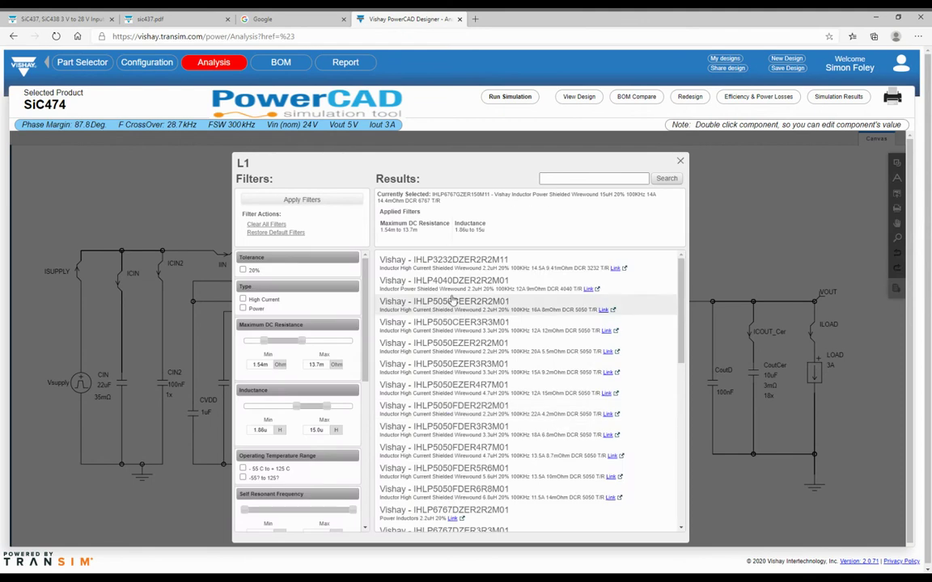
Look through the listed replacement inductors and L1's user-defined properties, closing both without applying a change.
scroll(458, 404, "down", 2)
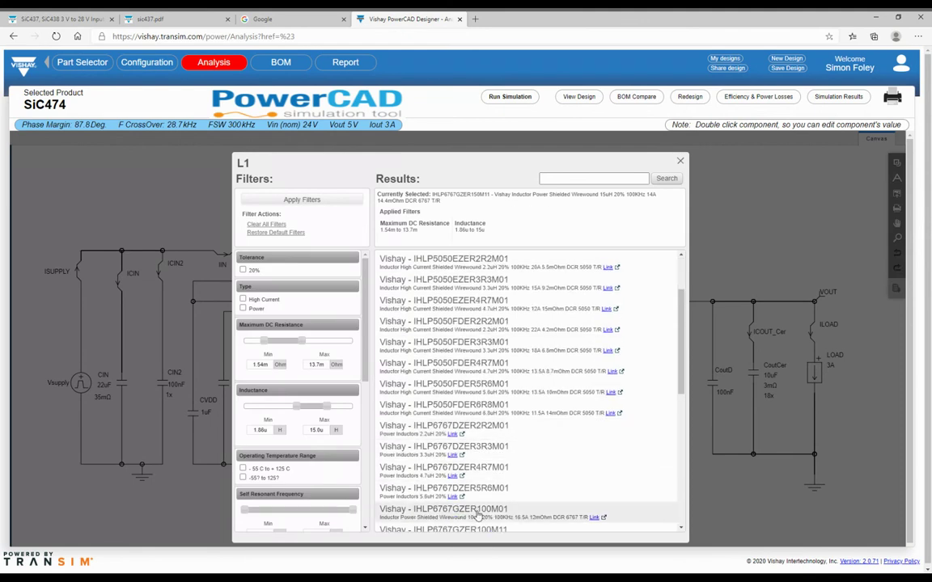
scroll(473, 478, "up", 2)
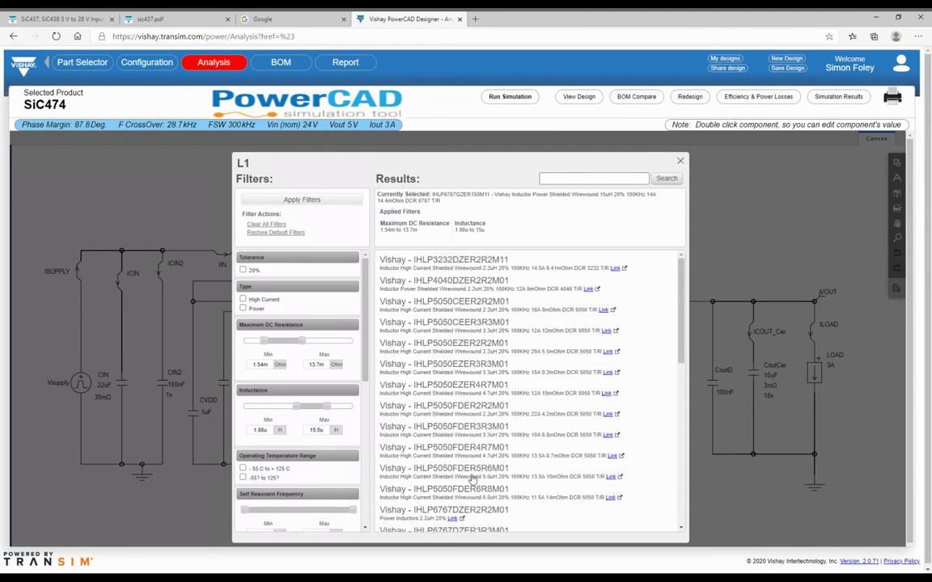
scroll(474, 478, "down", 10)
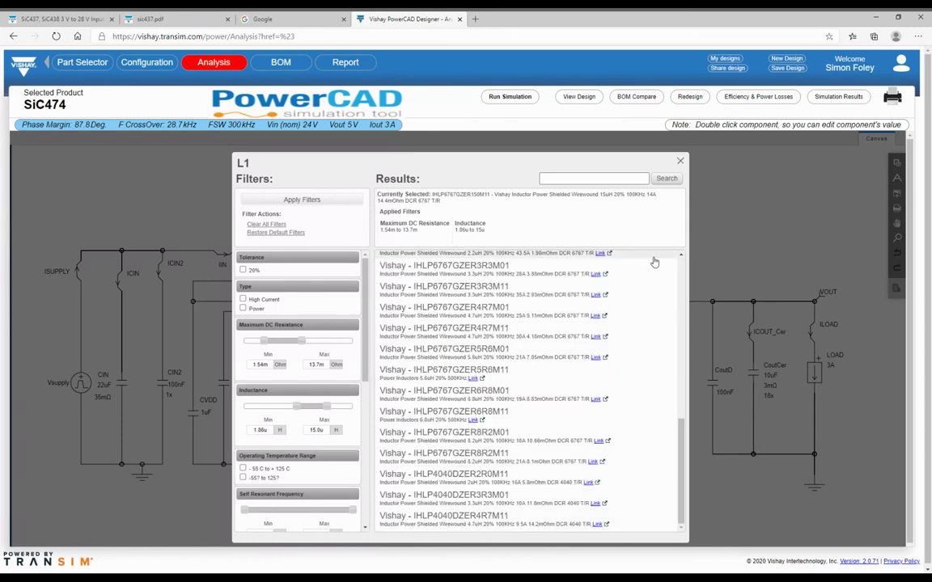
scroll(645, 287, "up", 5)
scroll(645, 287, "up", 1)
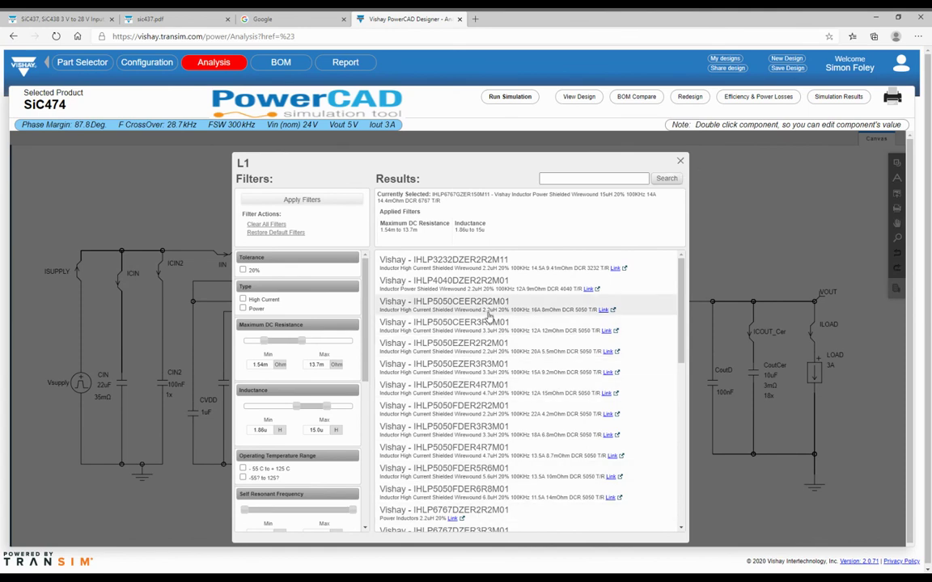
left_click(680, 161)
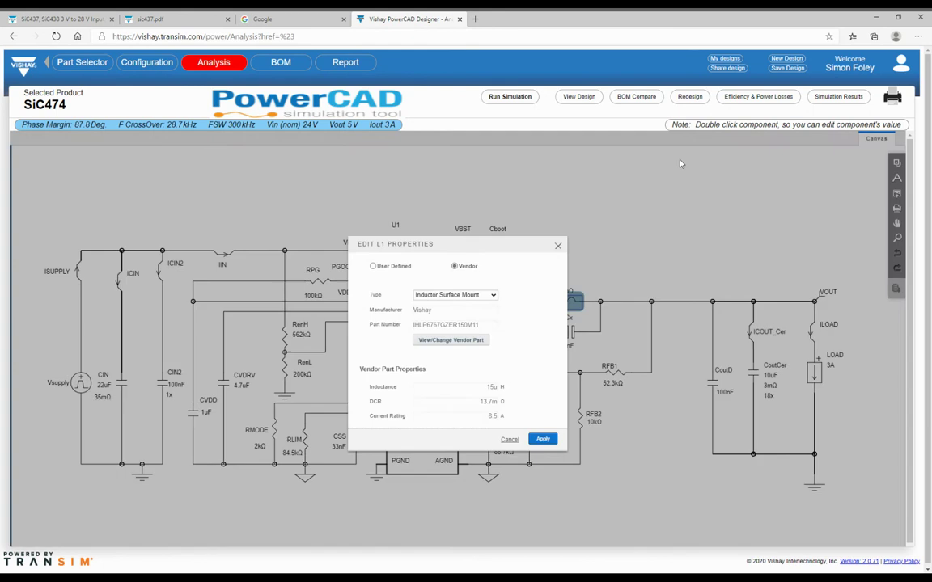
left_click(373, 266)
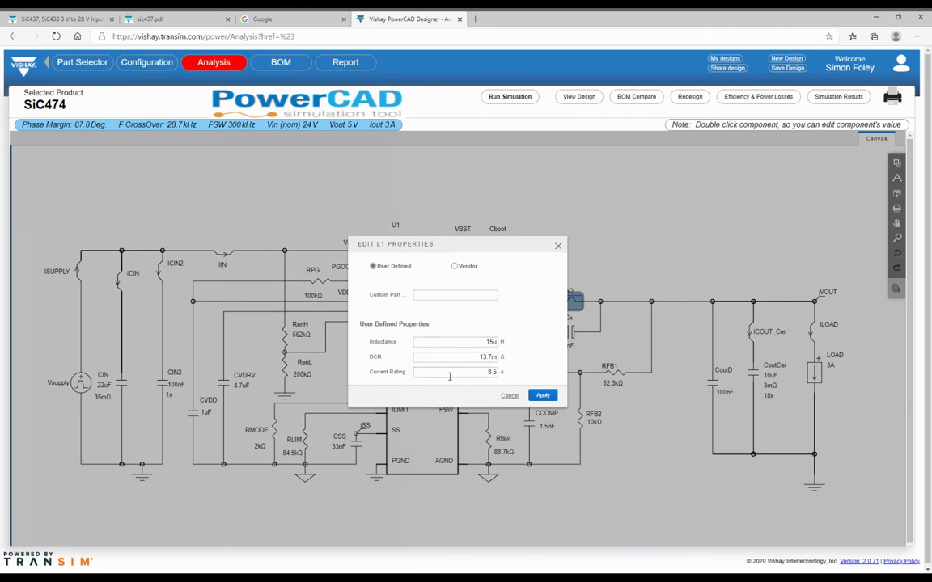
left_click(509, 397)
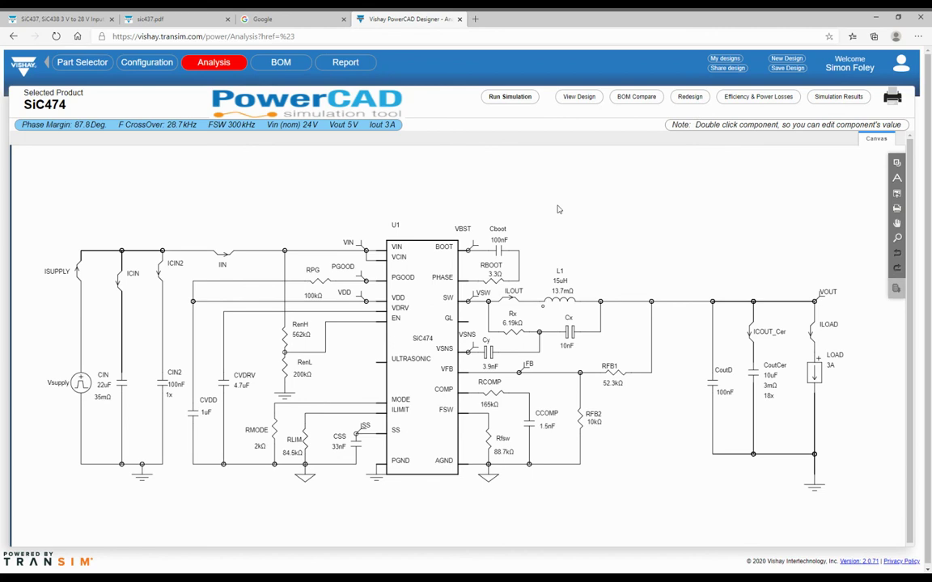
Open the efficiency and power losses analysis and inspect the losses at several load currents.
left_click(743, 98)
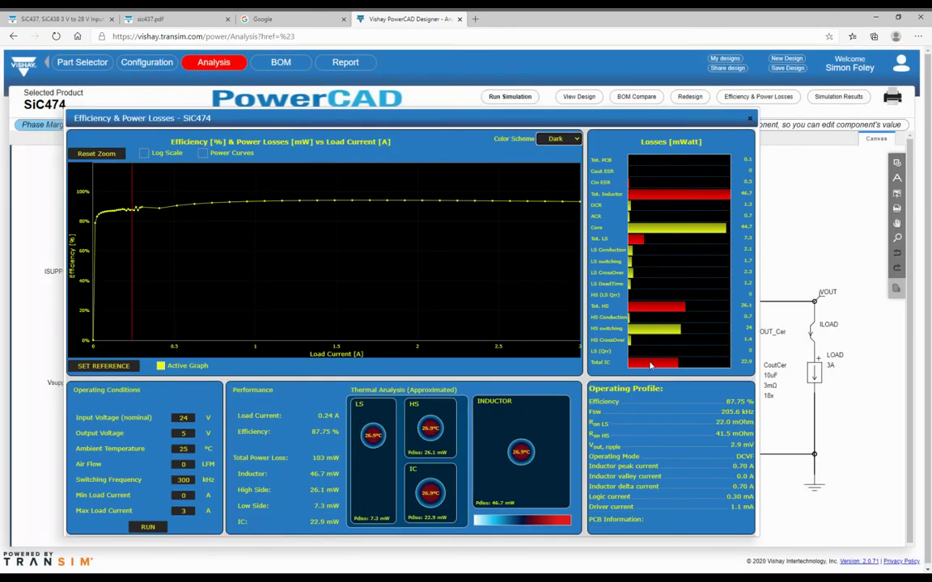
left_click(300, 259)
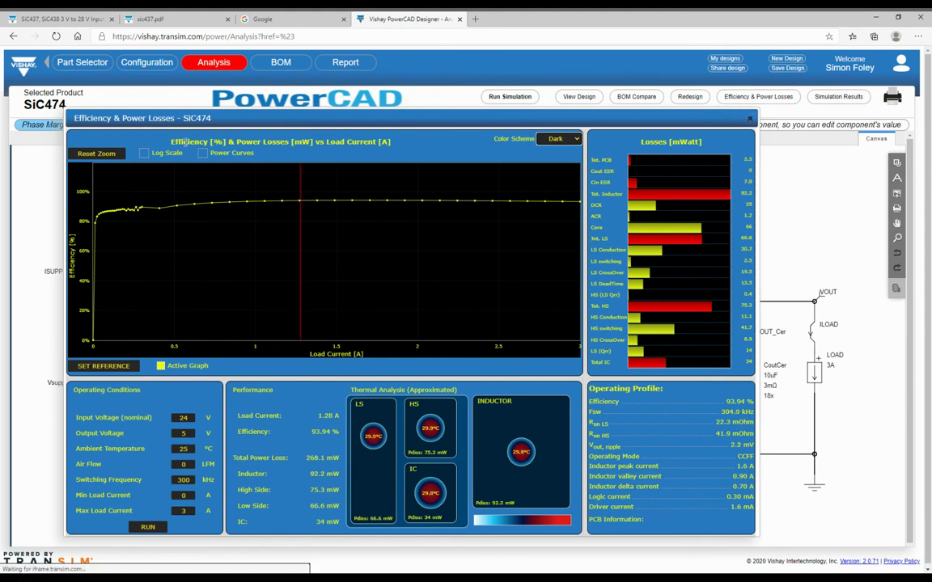
left_click(548, 243)
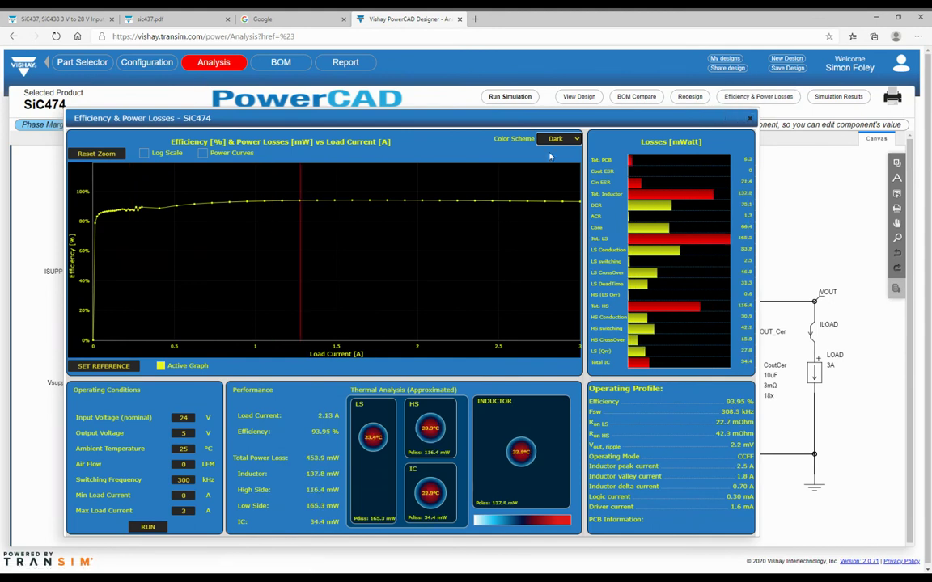
Try the Light color scheme on the efficiency graphs and restore the Dark scheme.
left_click(558, 138)
left_click(562, 157)
left_click(560, 139)
left_click(561, 157)
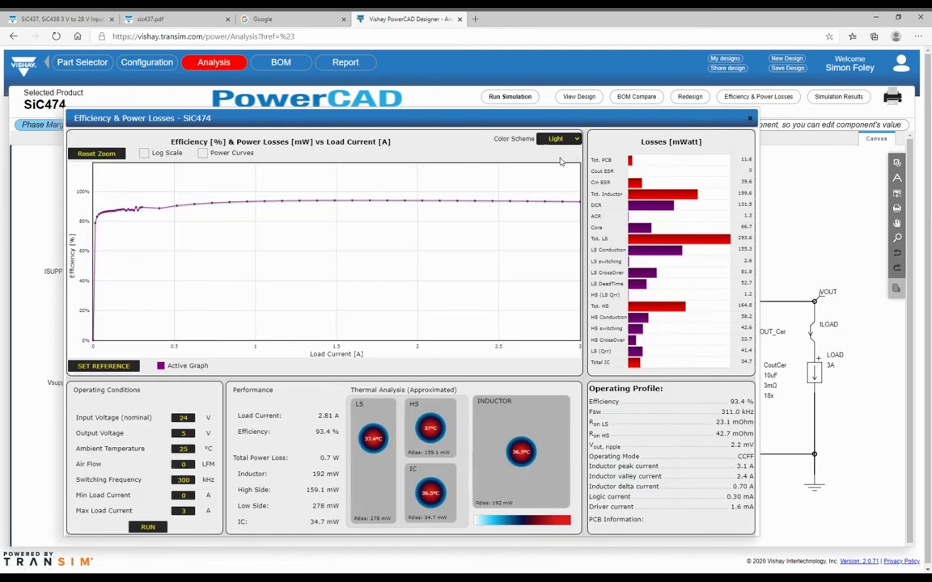
left_click(558, 138)
left_click(558, 149)
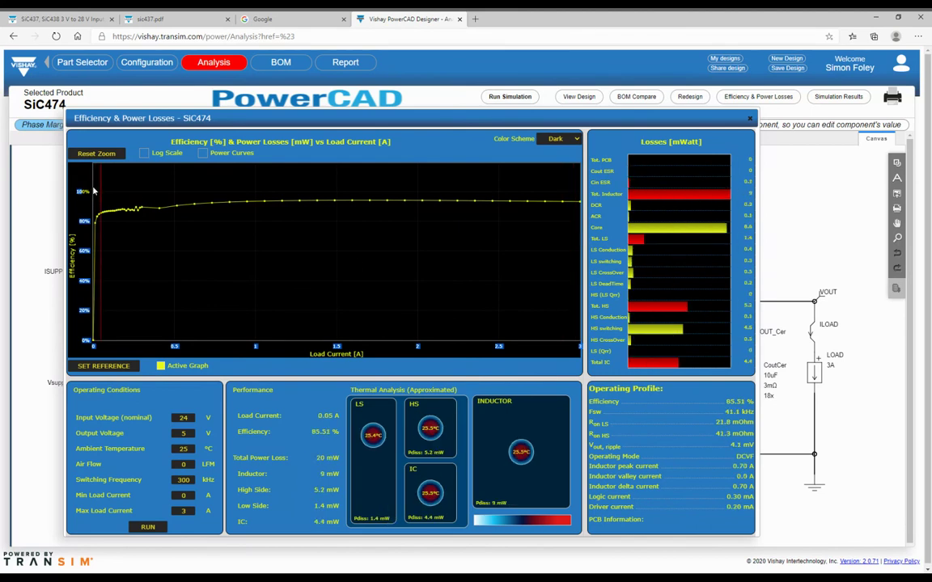
Zoom in on the efficiency curve, reset the zoom, and view the load current axis briefly in log scale.
left_click_drag(541, 257, 578, 236)
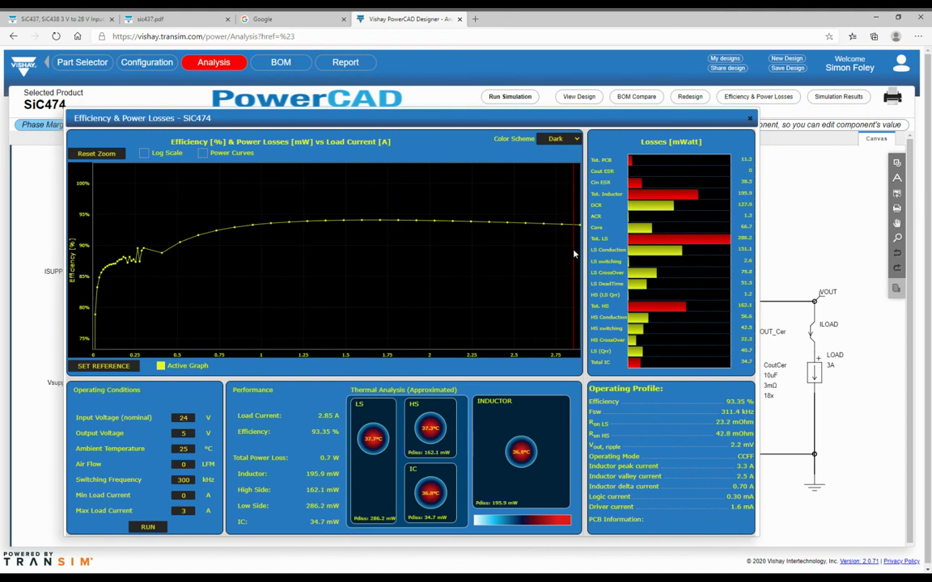
left_click(96, 153)
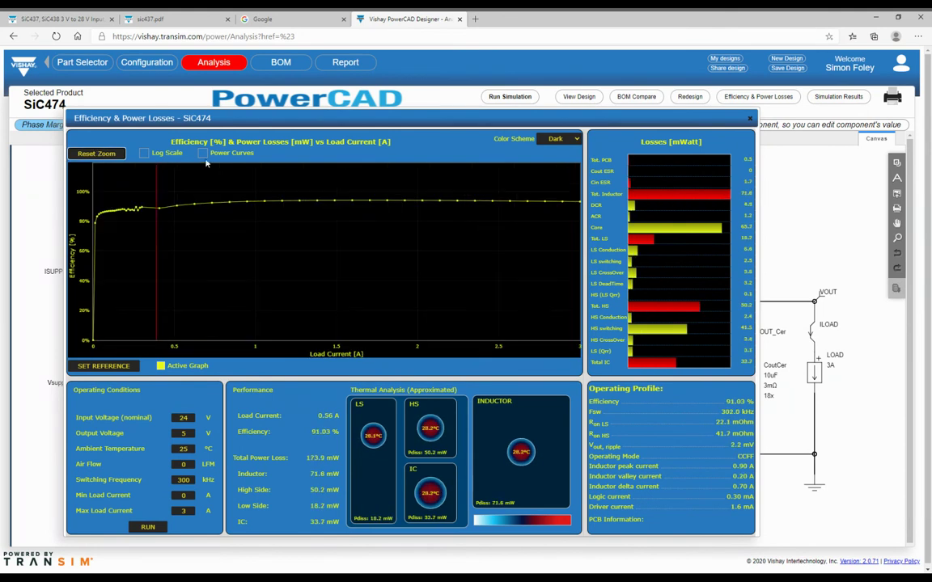
left_click(144, 154)
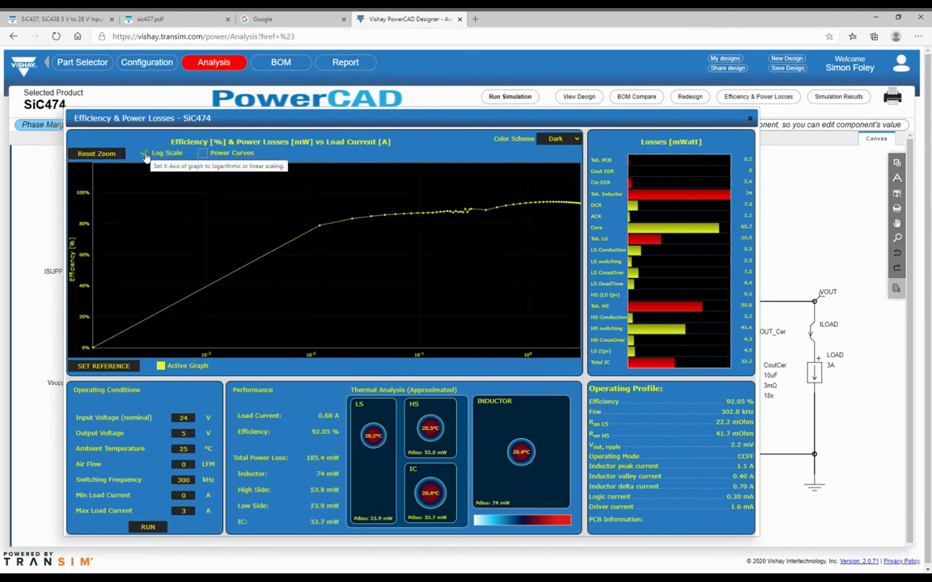
left_click(144, 154)
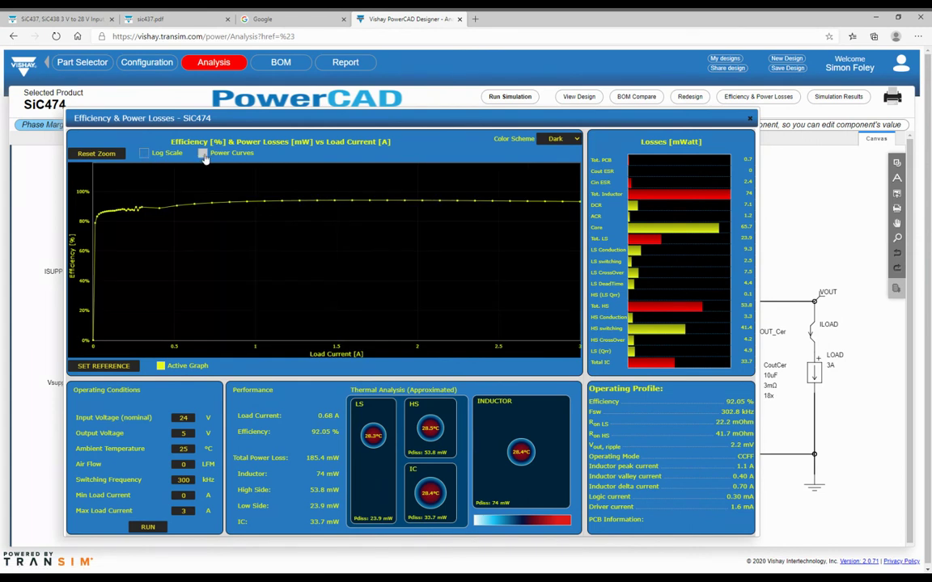
Overlay the power loss curves on the efficiency graph, hide them again and inspect the efficiency curve at another load current.
left_click(203, 154)
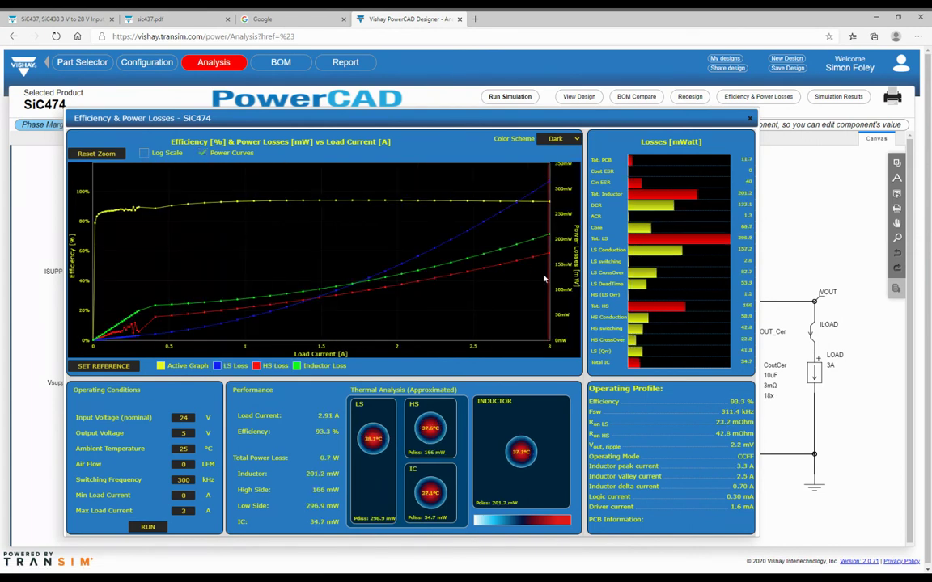
left_click(203, 154)
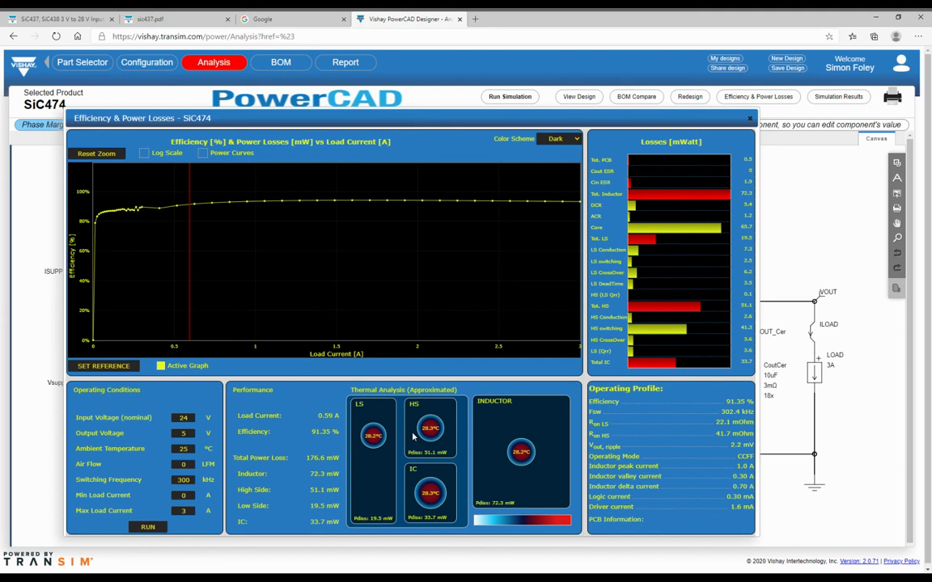
left_click(474, 323)
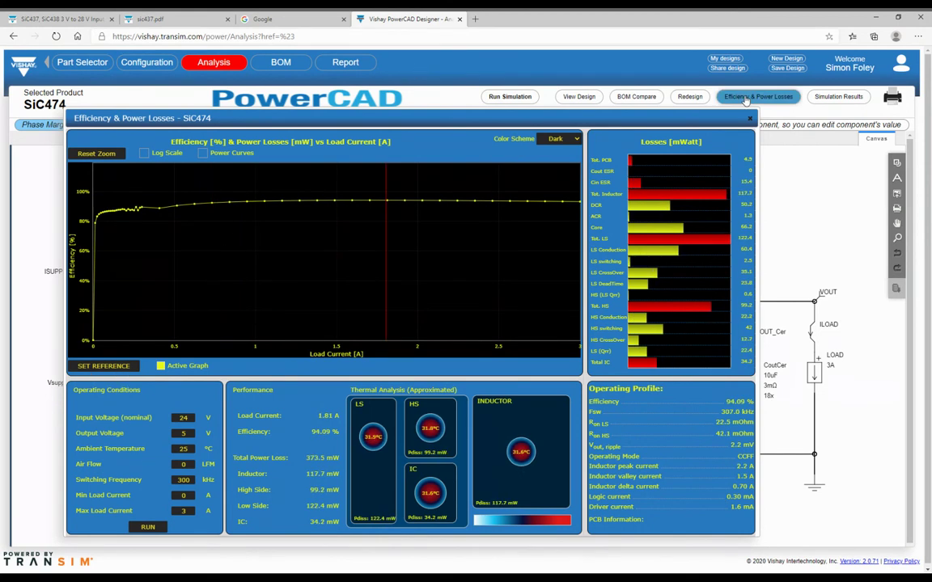
Set the present efficiency curve as reference and rerun the analysis at a switching frequency of 1000 kHz.
left_click(107, 367)
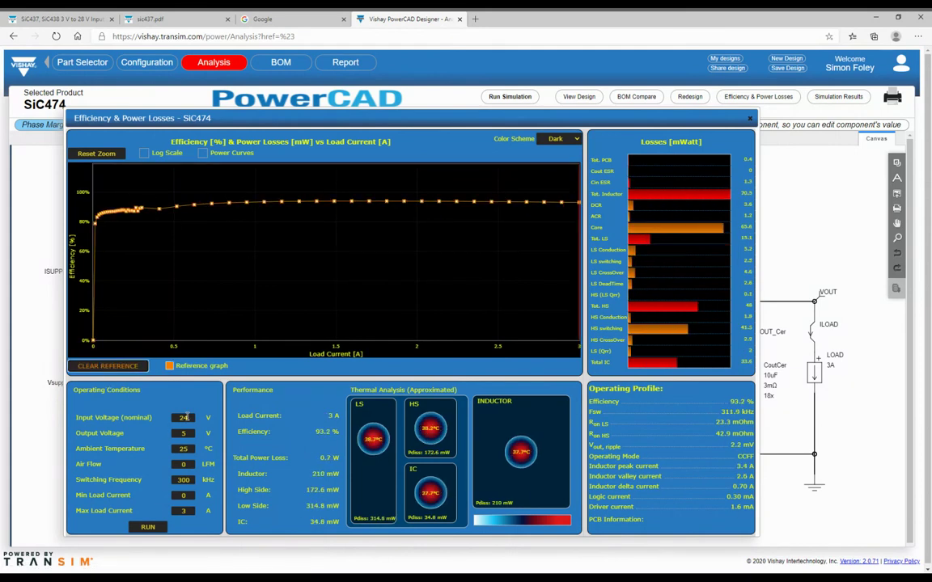
left_click(175, 479)
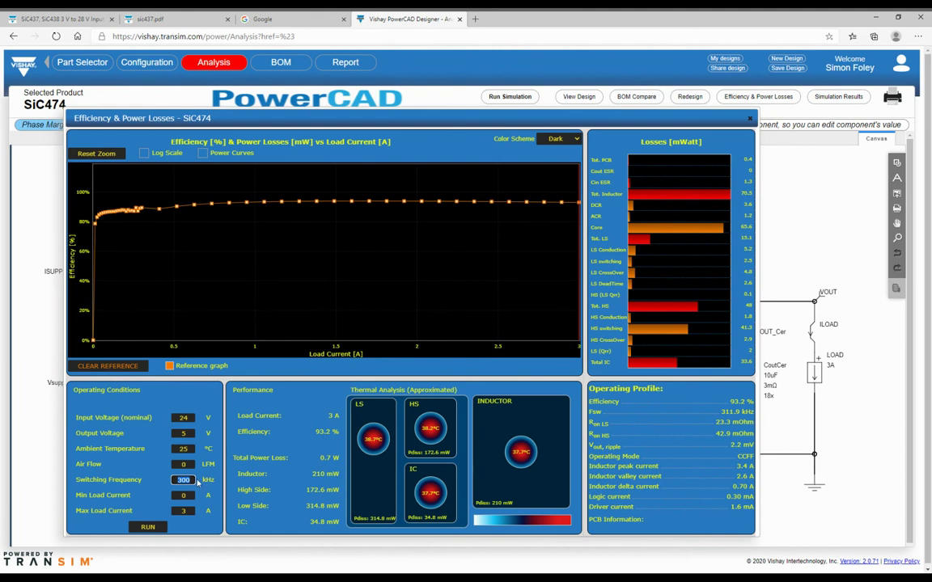
type("1000")
left_click(147, 527)
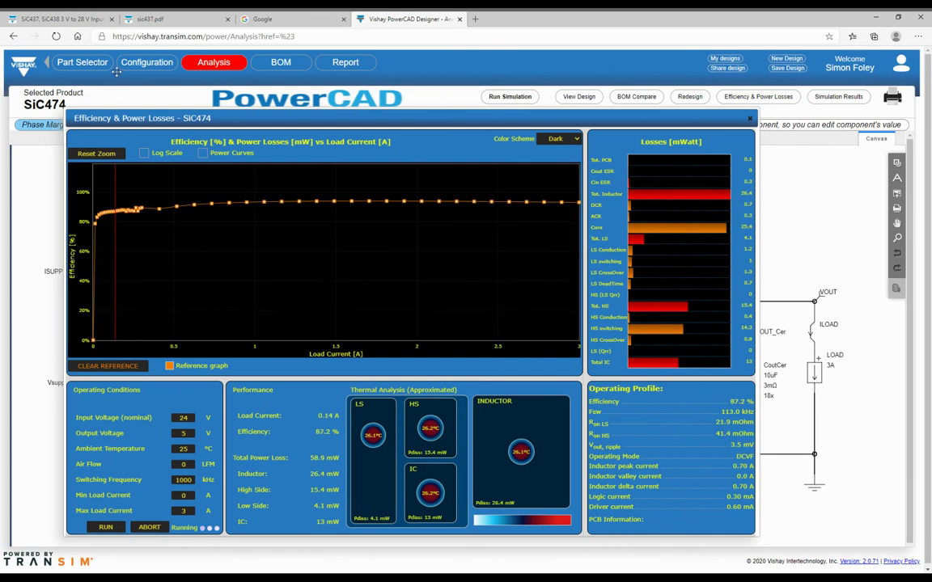
Compare the efficiency and power losses of the active and reference curves at several load currents.
left_click(219, 249)
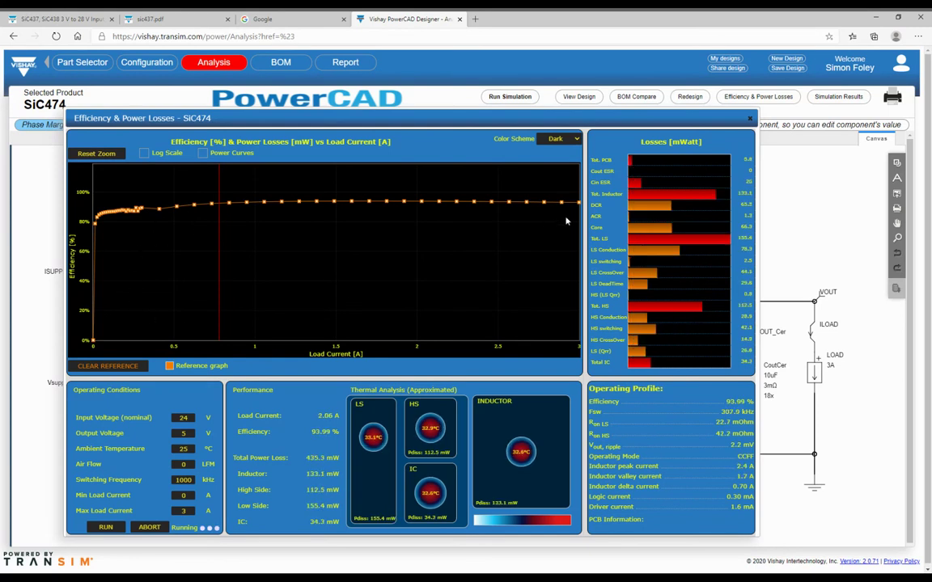
left_click(127, 249)
left_click(113, 213)
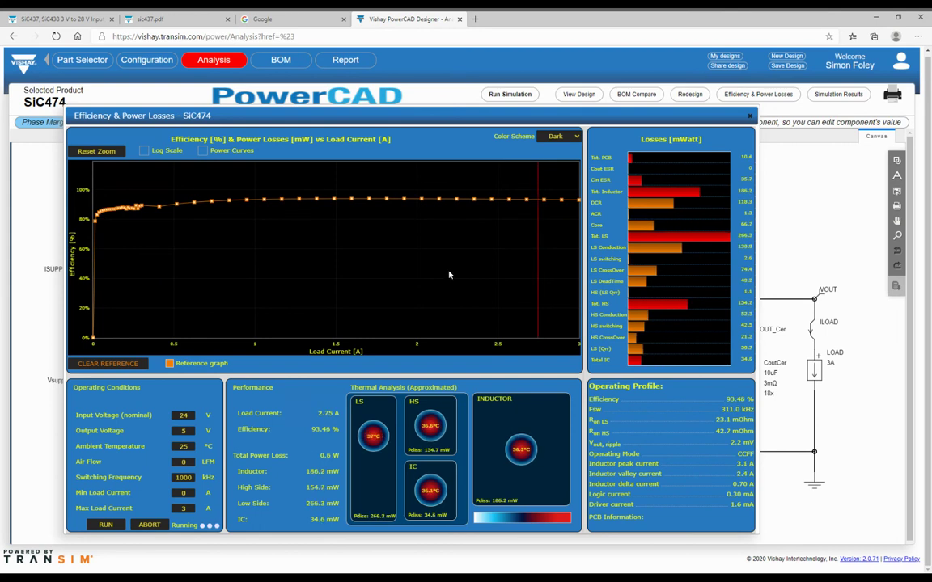
left_click(497, 97)
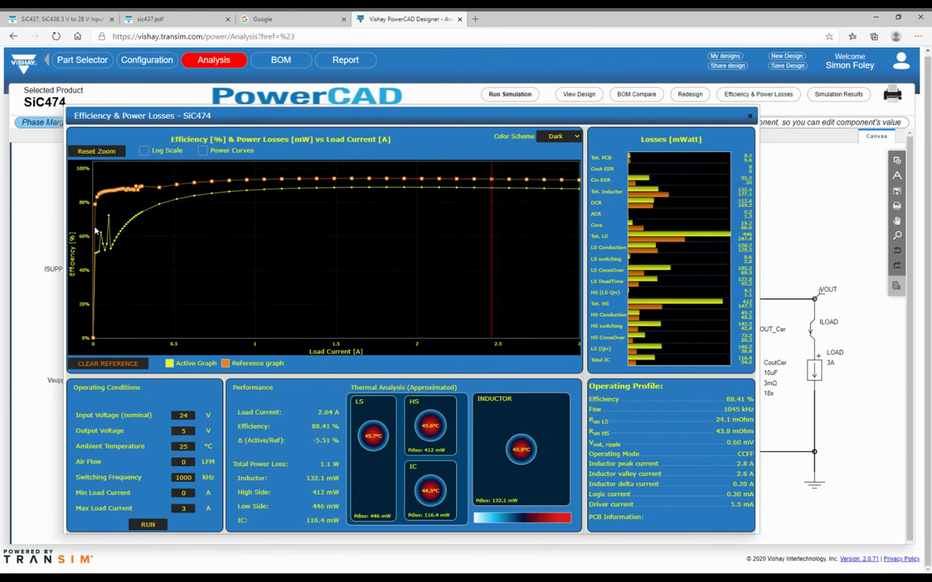
left_click(140, 190)
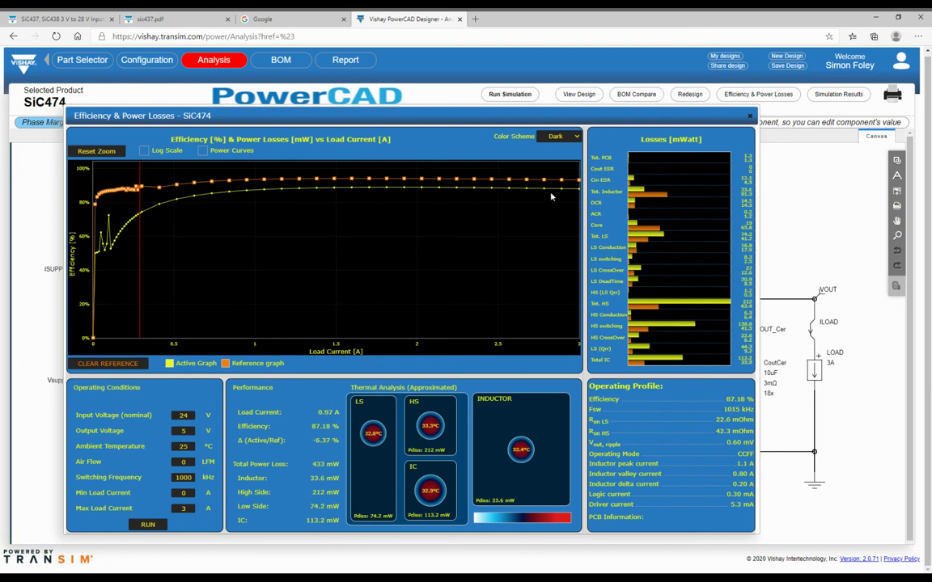
left_click(249, 188)
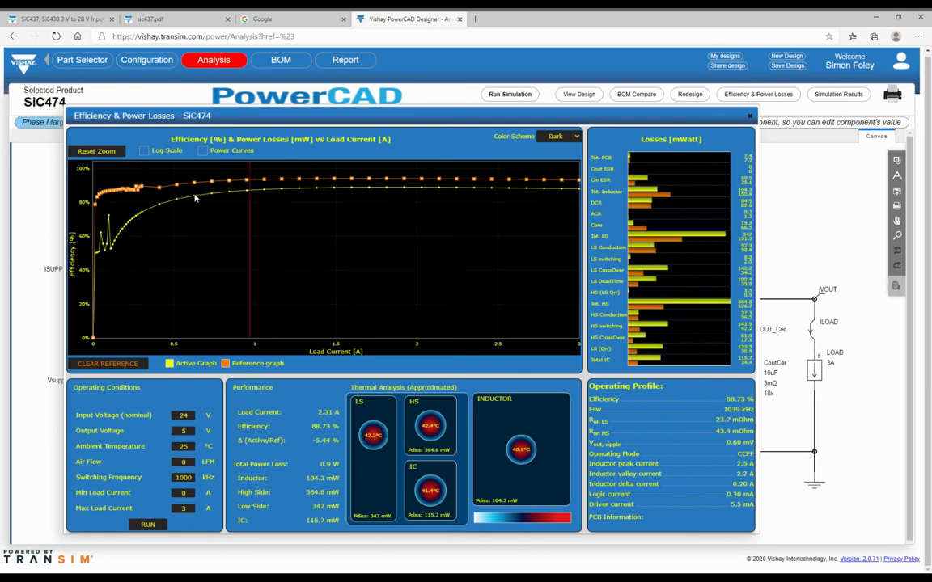
left_click(99, 253)
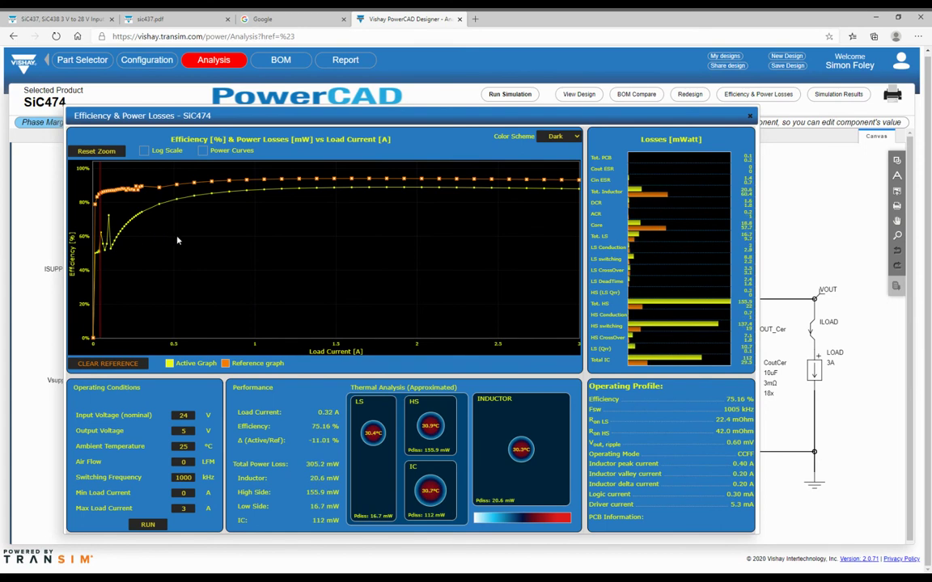
left_click(329, 228)
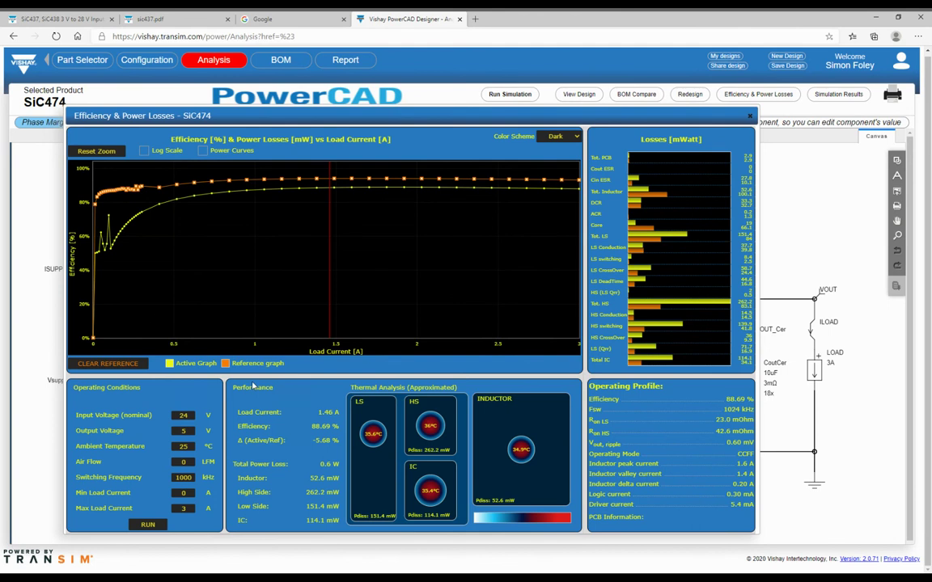
left_click(184, 316)
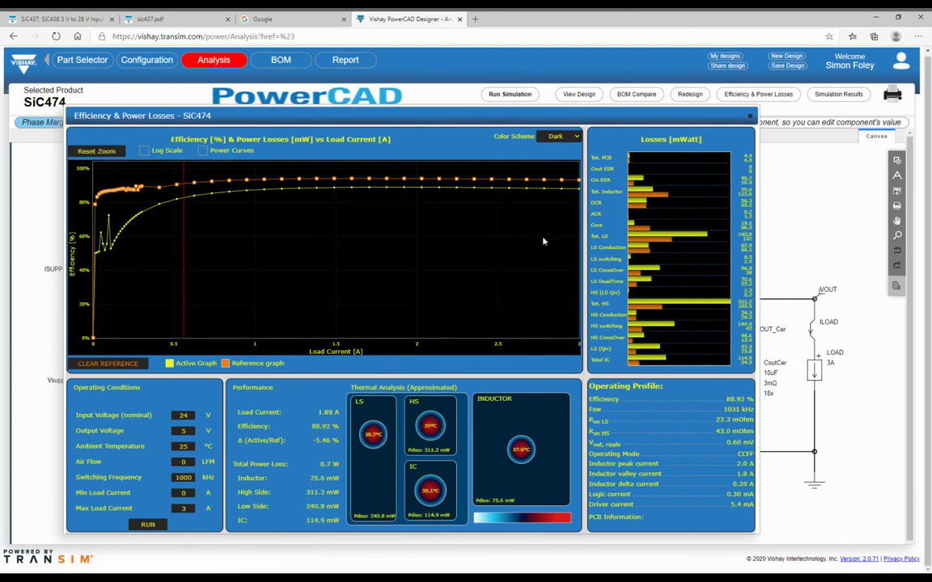
Compare the bills of materials of the two design versions showing only the differences, and close the comparison.
left_click(637, 94)
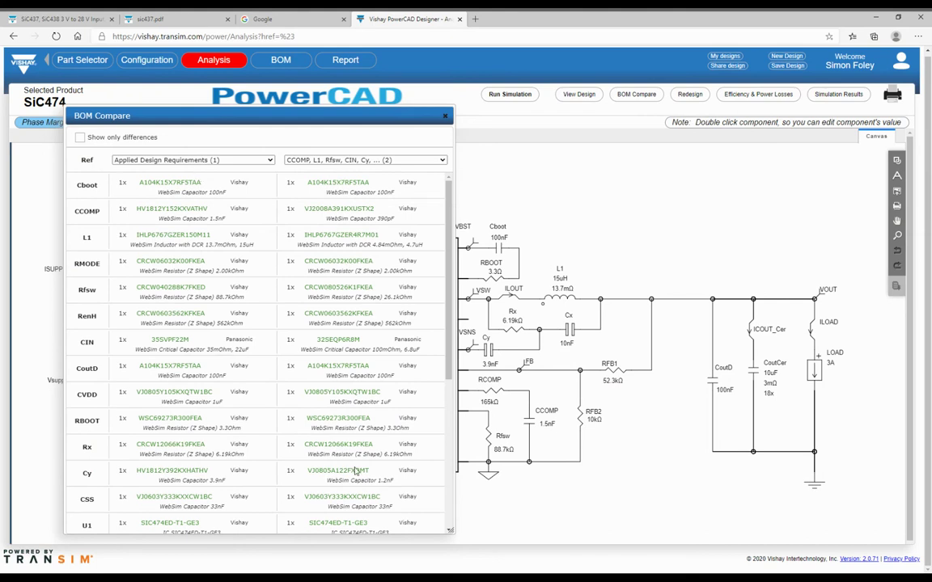
left_click(80, 138)
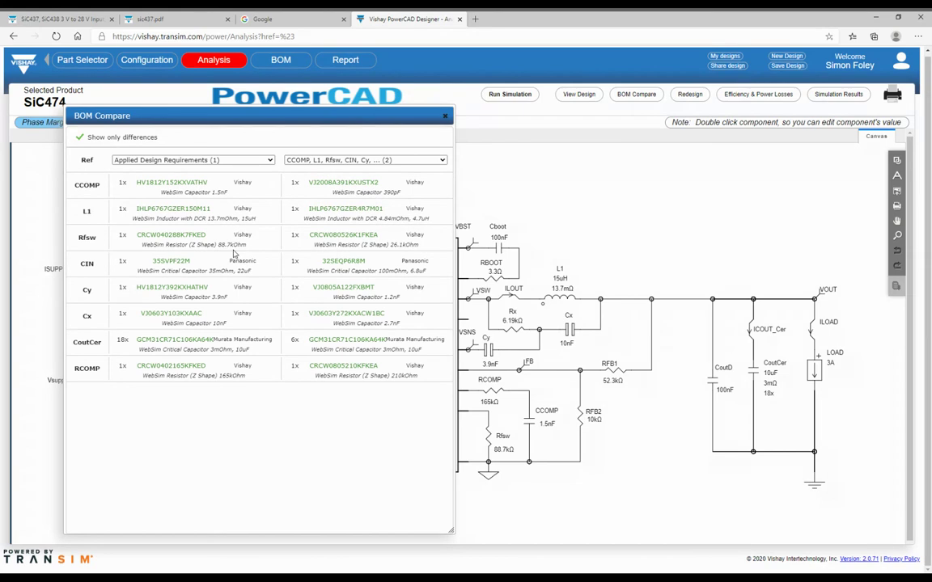
left_click(445, 118)
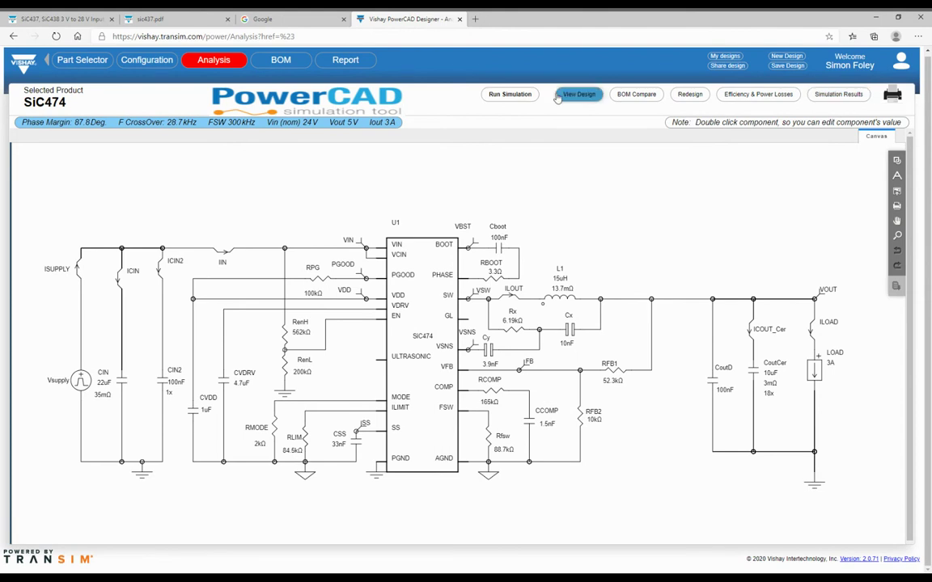
Open the simulation settings and review the steady-state probe settings, cancelling them without changes.
left_click(511, 95)
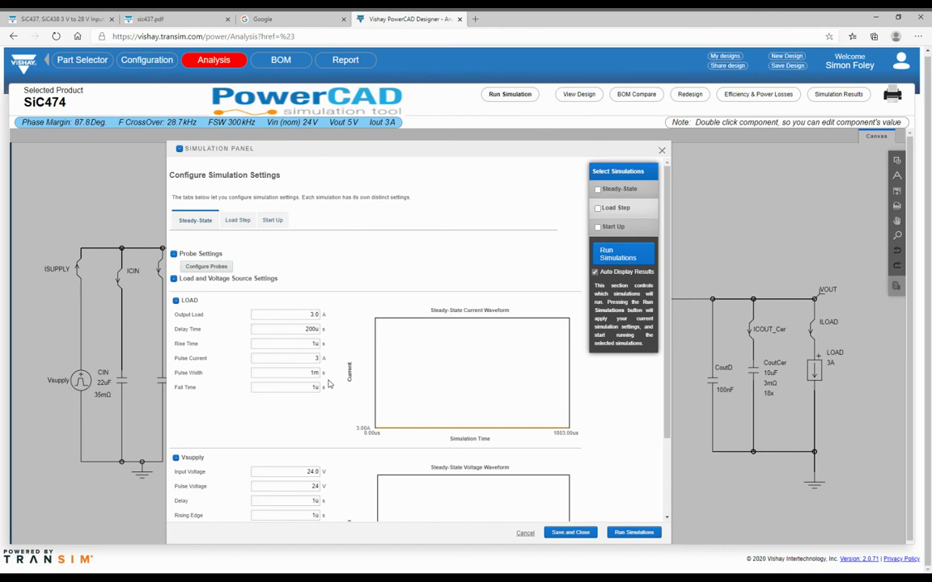
left_click(195, 267)
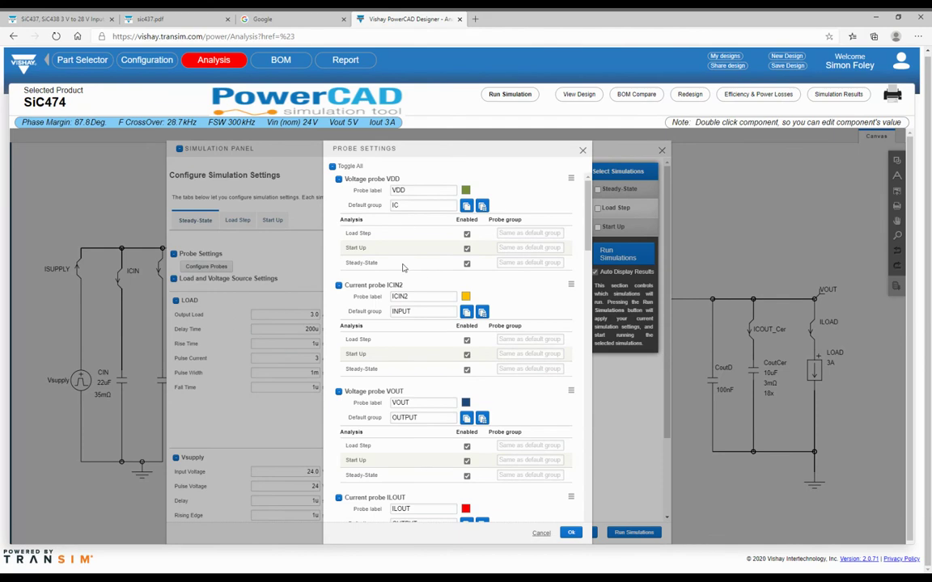
left_click(548, 534)
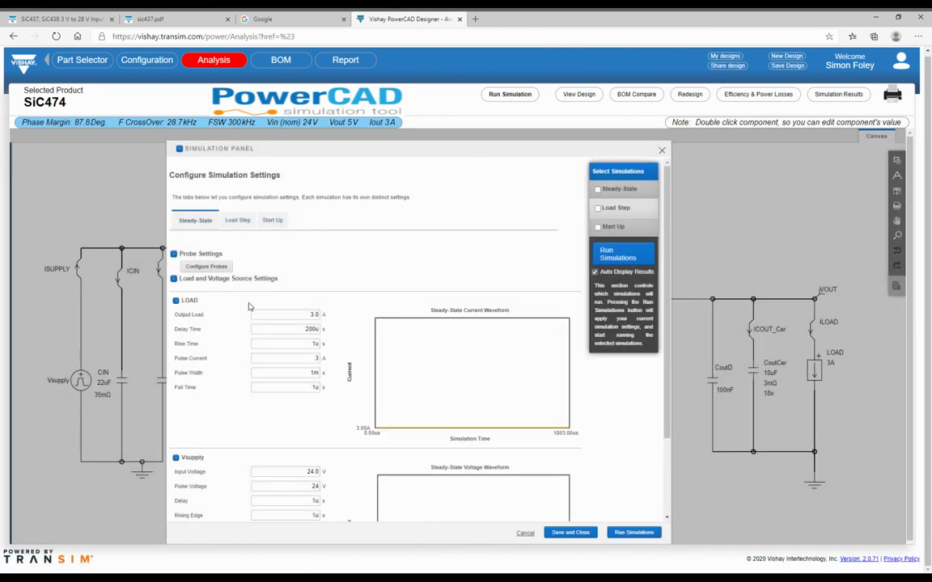
Set the load start current of the Load Step simulation to 0.1 A.
left_click(237, 221)
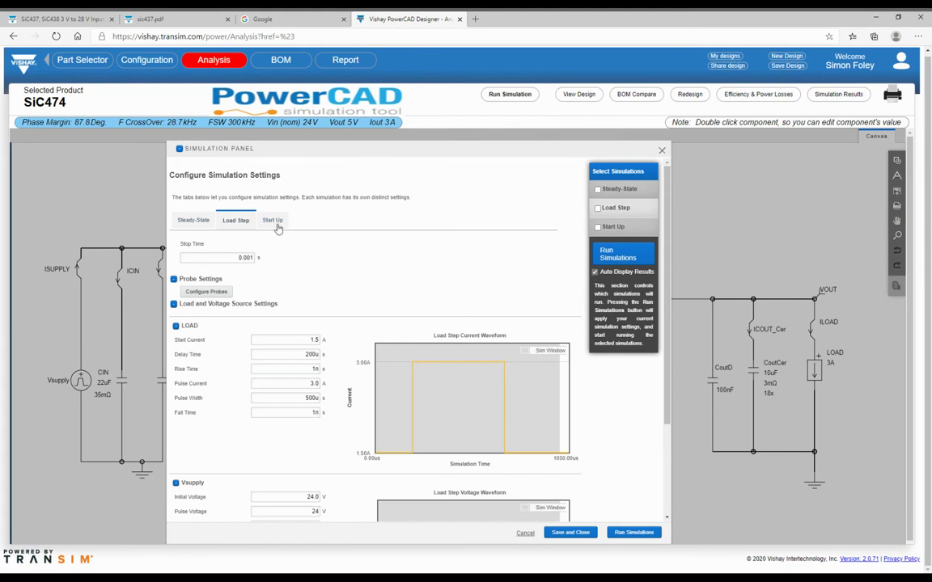
scroll(255, 254, "down", 2)
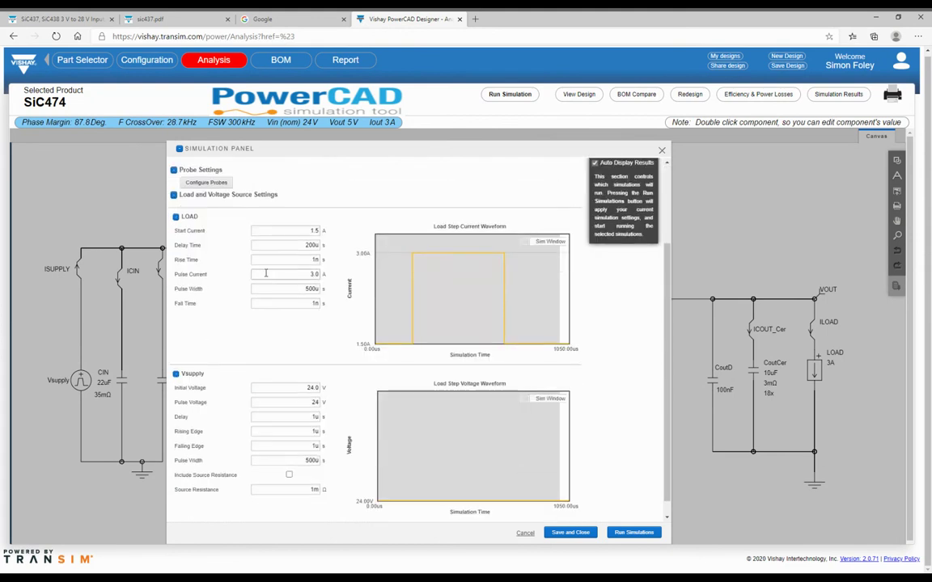
left_click(311, 230)
type("0.1")
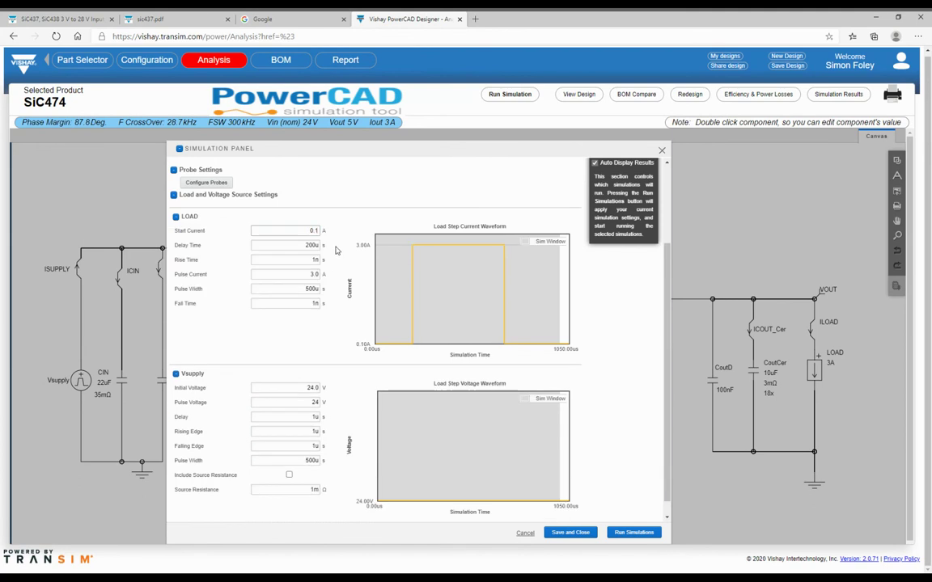
Review the Load Step simulation's delay time, pulse current, pulse width and supply voltage settings.
left_click(308, 244)
left_click(315, 274)
left_click(308, 293)
left_click(310, 274)
scroll(308, 320, "down", 1)
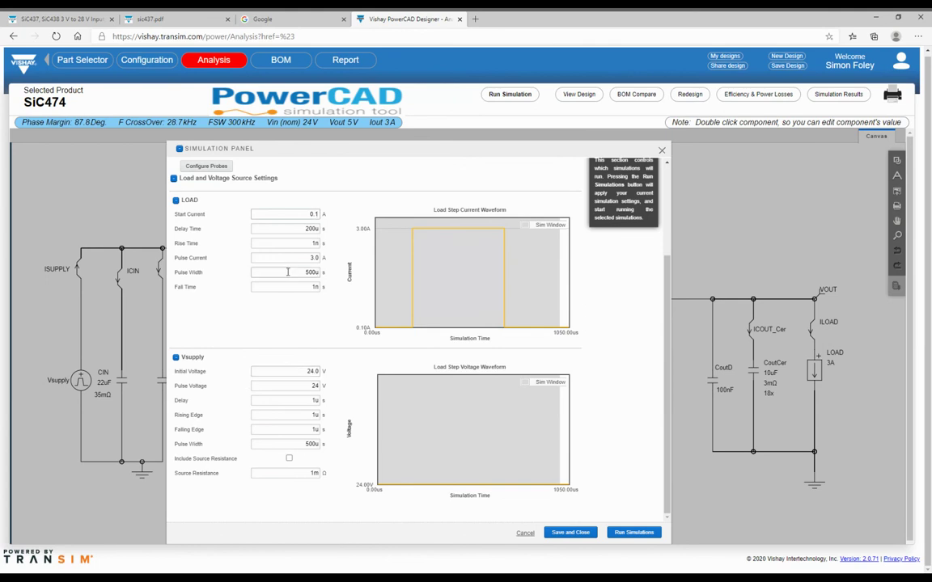
scroll(263, 273, "up", 3)
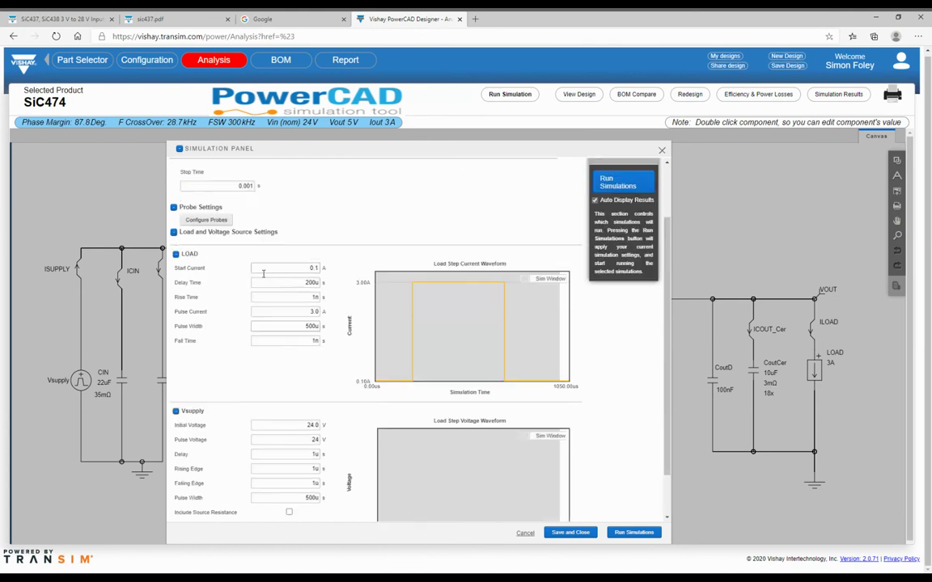
scroll(263, 273, "down", 1)
scroll(263, 273, "up", 1)
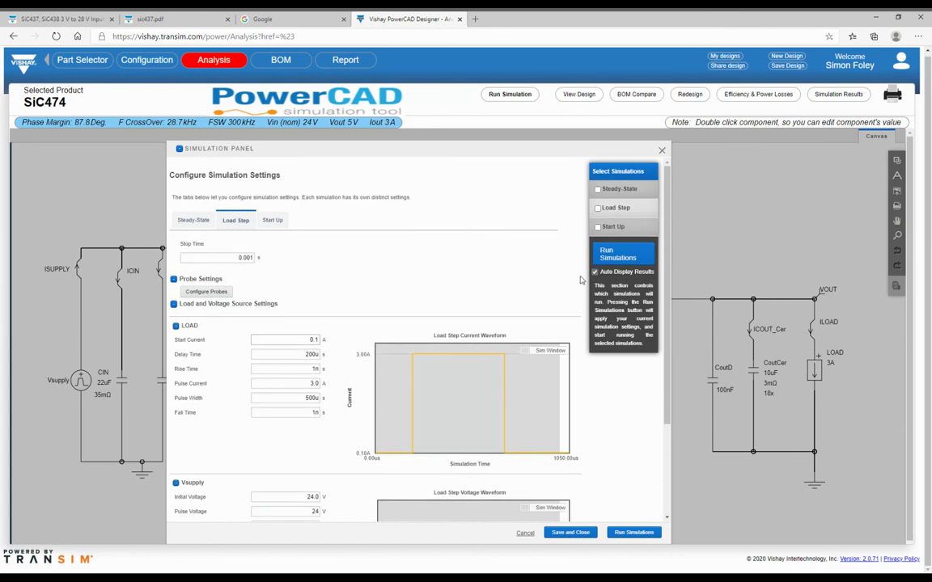
Select the Load Step simulation and run it with the current load and supply settings.
left_click(598, 209)
scroll(501, 331, "down", 1)
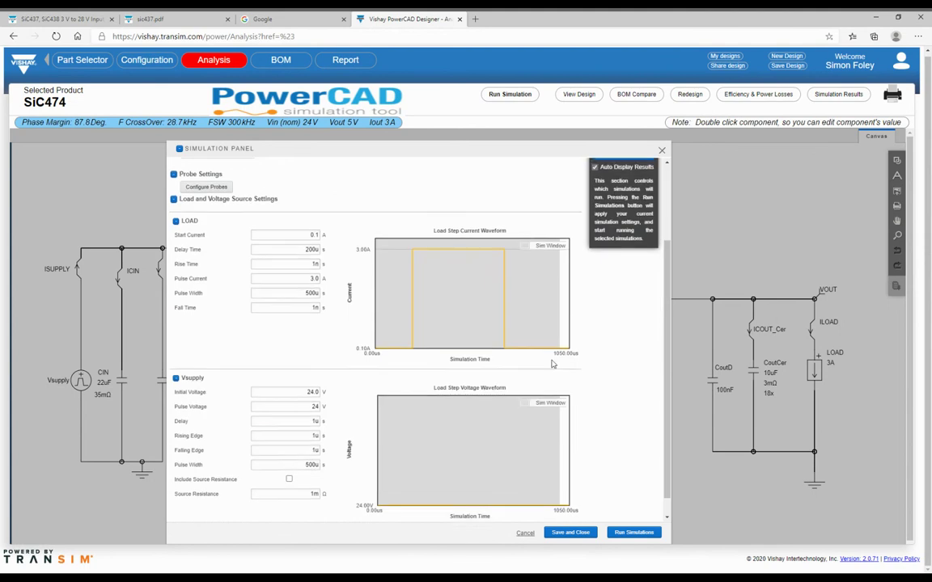
left_click(620, 533)
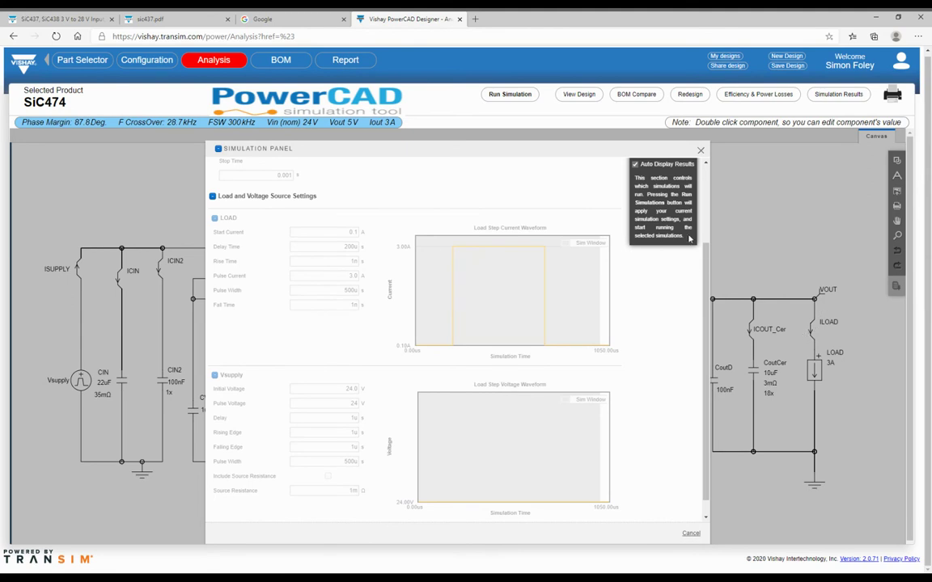
scroll(687, 174, "up", 3)
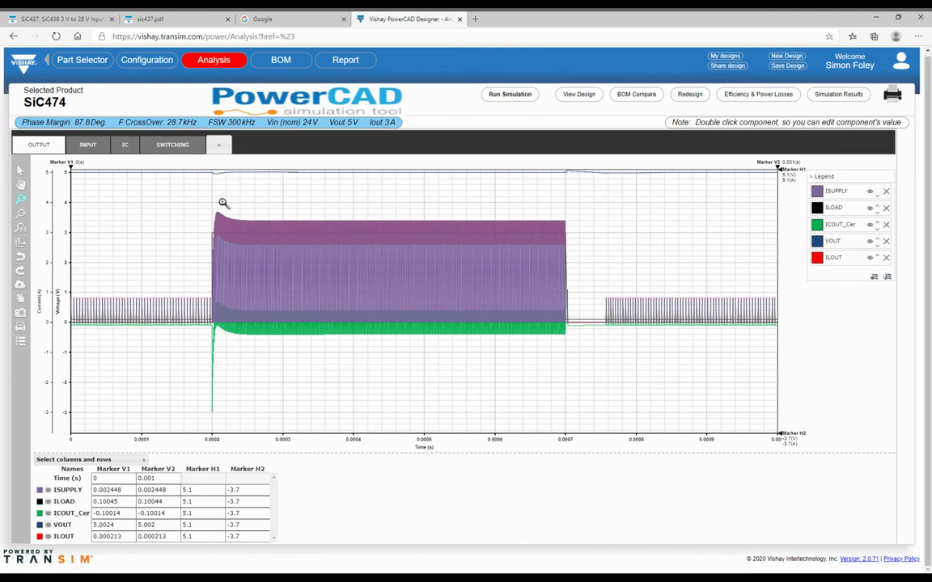
Hide the ISUPPLY and ICOUT_Cer waveforms in the output graph and rescale its axes to fit the remaining traces.
left_click(871, 192)
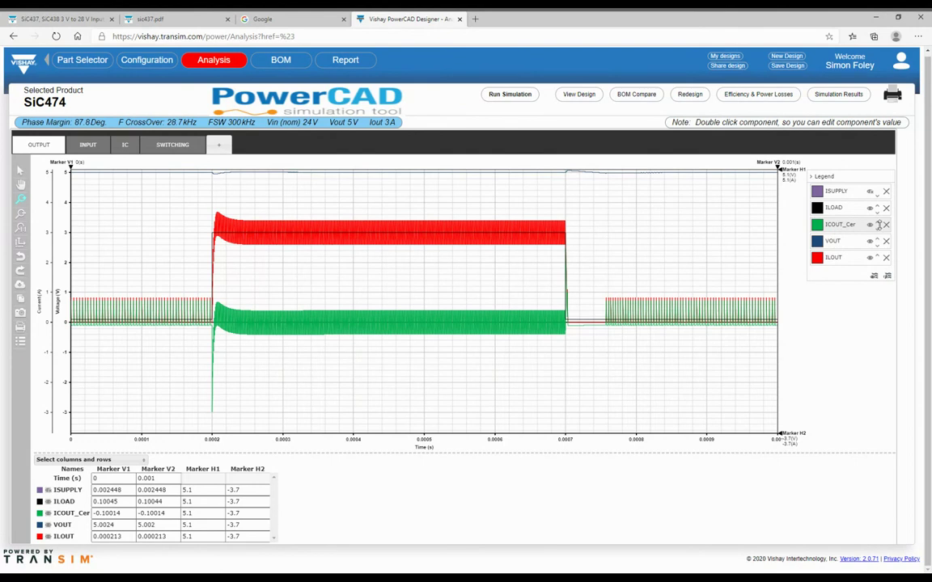
left_click(870, 226)
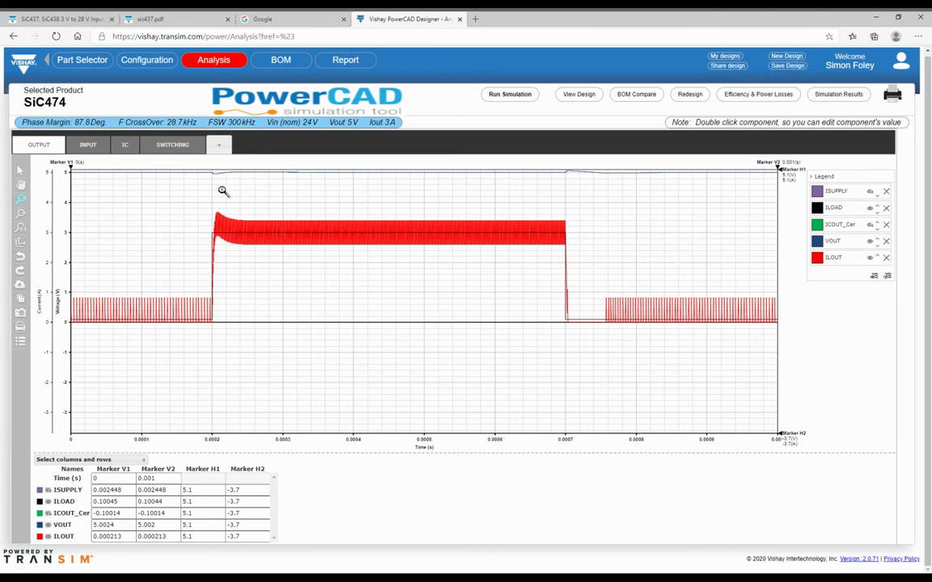
right_click(71, 186)
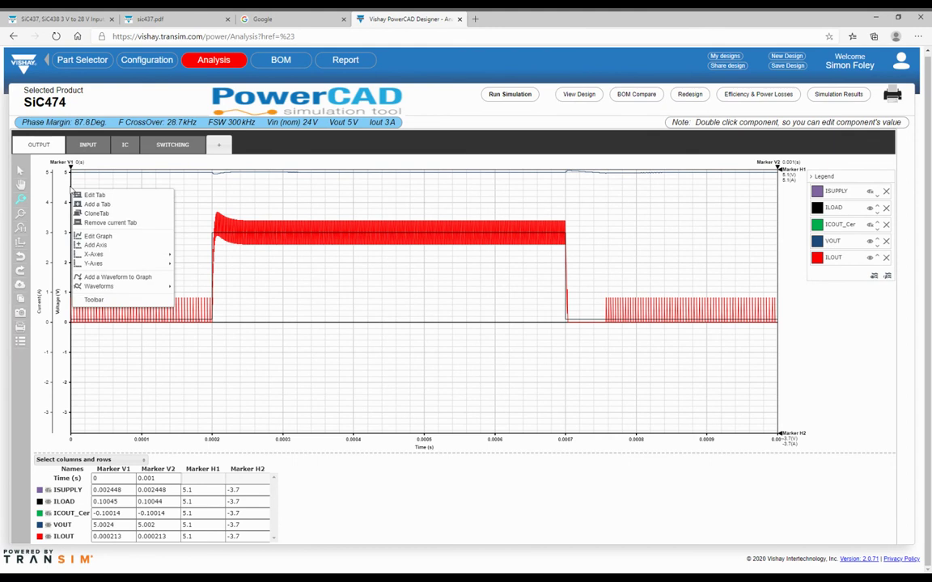
mouse_move(97, 266)
left_click(21, 244)
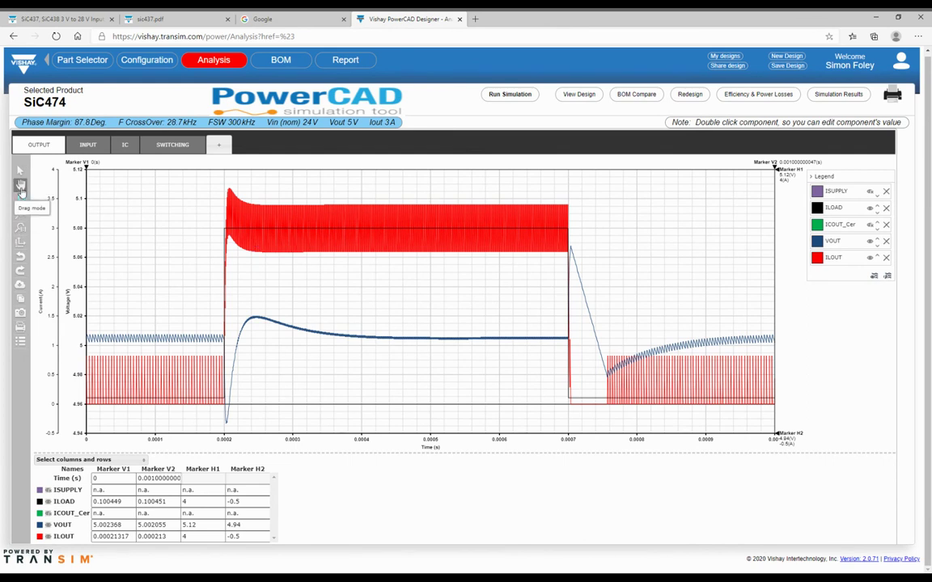
left_click(20, 198)
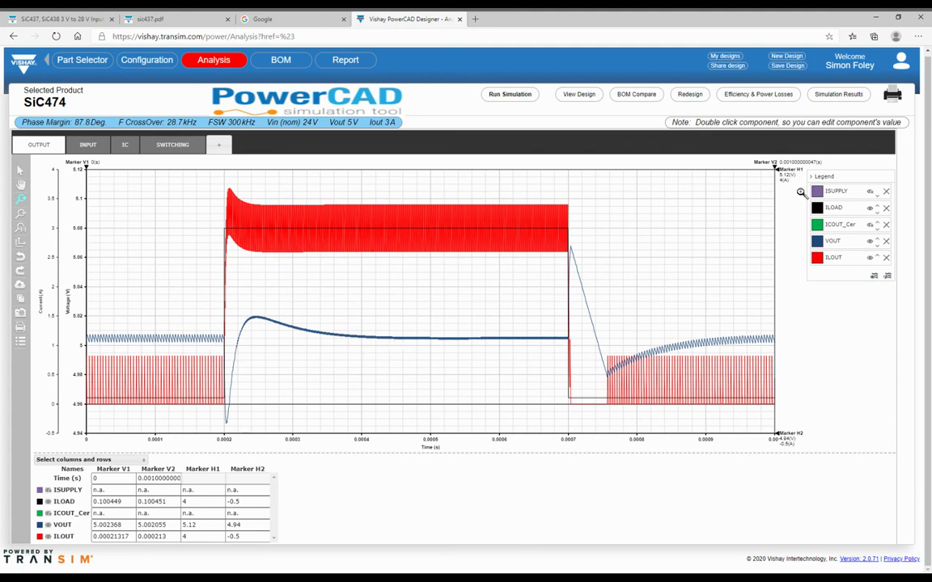
Place marker H1 at about 5.005 V and H2 at about 4.947 V on VOUT, and show the Delta(Marker H1,Marker H2) measure.
left_click_drag(776, 169, 779, 338)
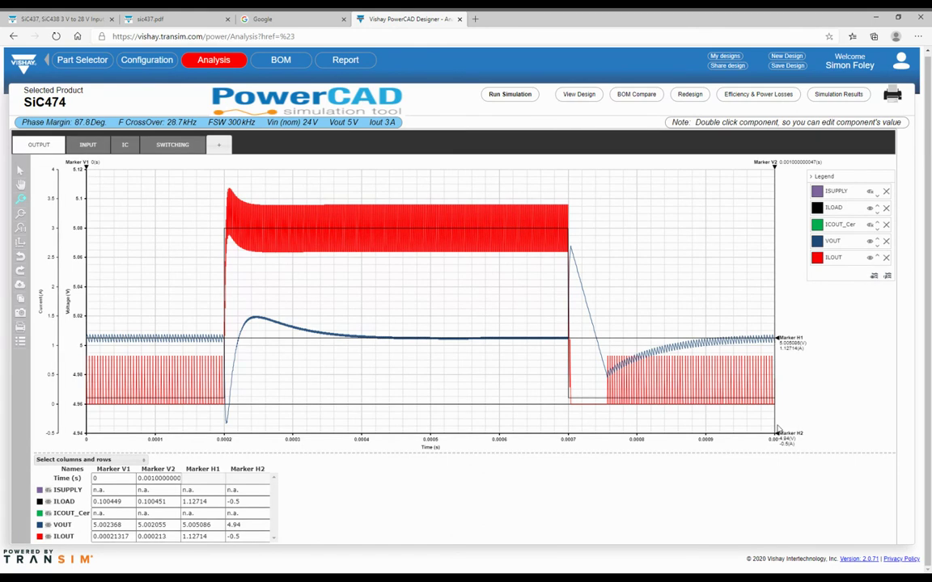
mouse_move(775, 434)
left_mouse_down()
mouse_move(777, 412)
mouse_move(778, 423)
left_mouse_up()
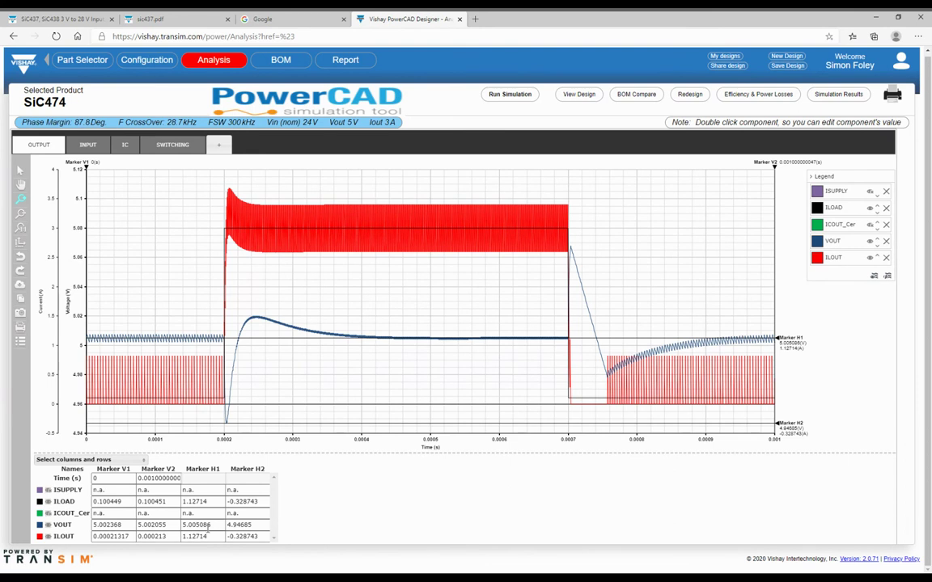
left_click(104, 460)
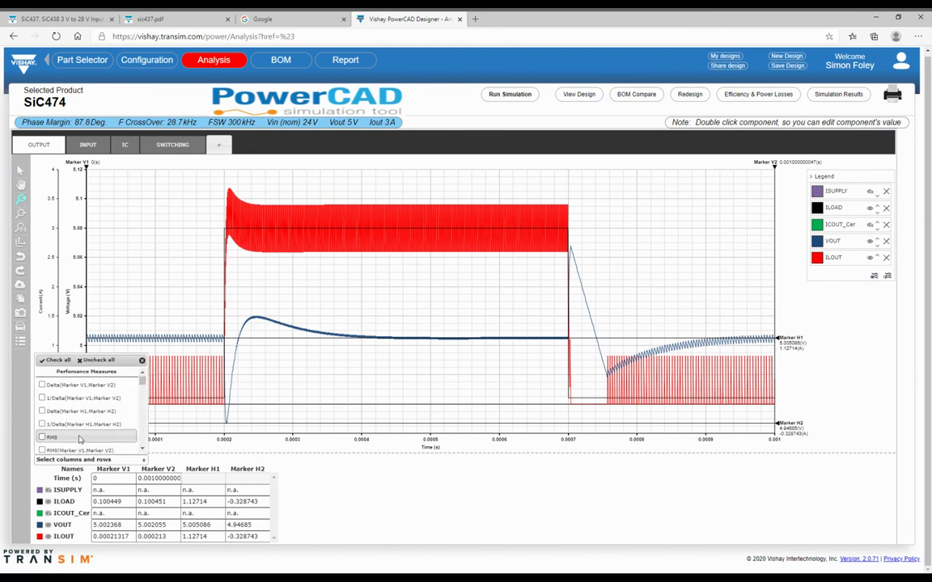
left_click(42, 412)
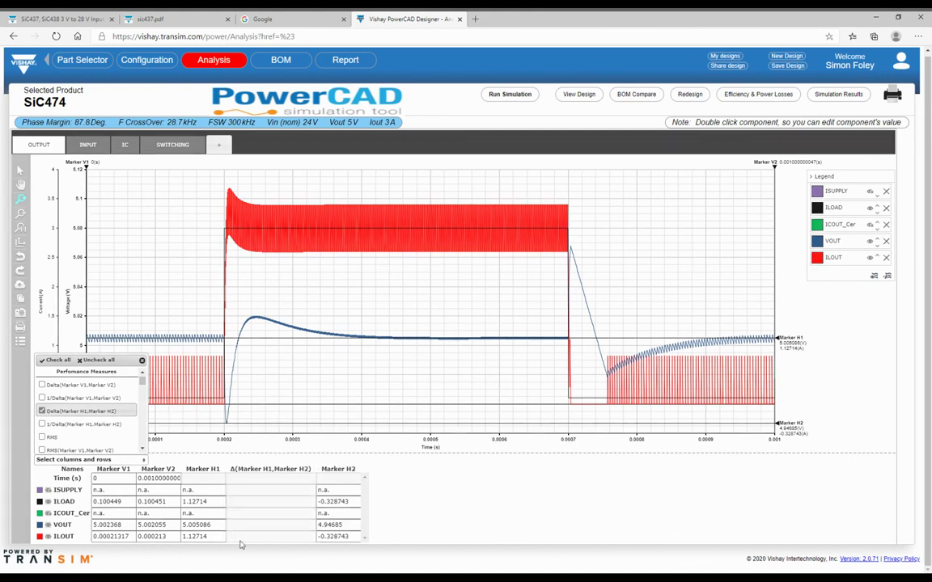
left_click_drag(246, 525, 224, 525)
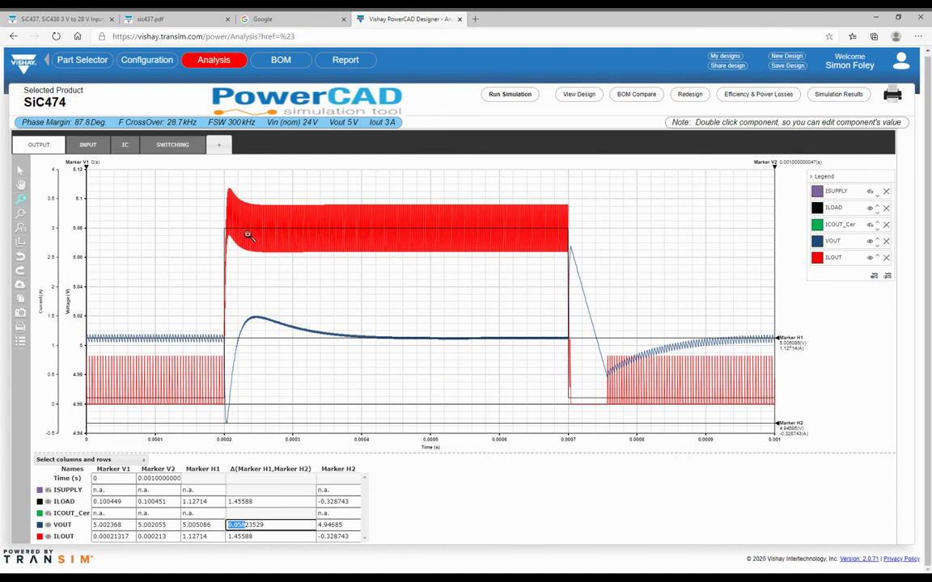
Place marker V1 at about 0.0002 s and V2 at about 0.00042 s, and show the Delta(Marker V1,Marker V2) measure.
left_click_drag(87, 165, 226, 172)
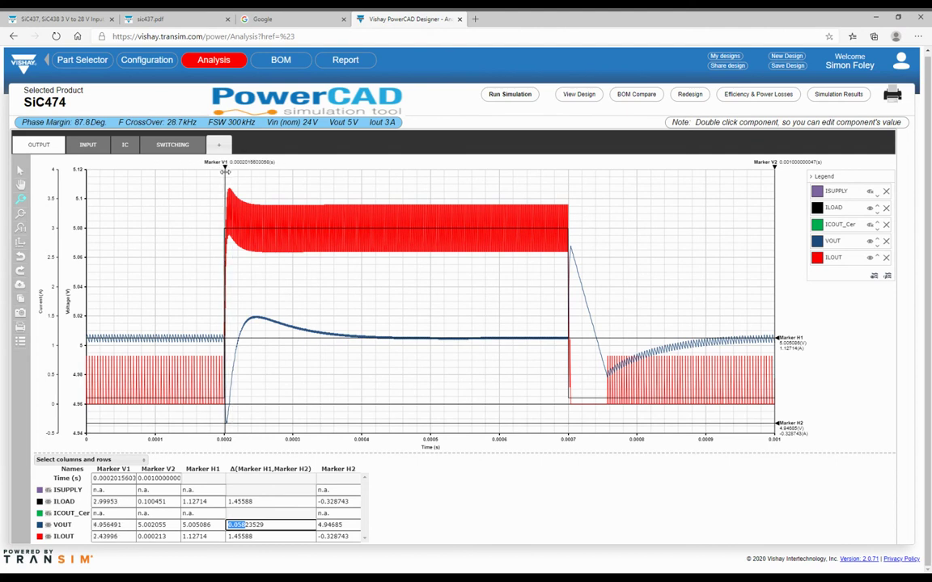
left_click(775, 165)
mouse_move(775, 165)
left_mouse_down()
mouse_move(327, 208)
mouse_move(376, 212)
left_mouse_up()
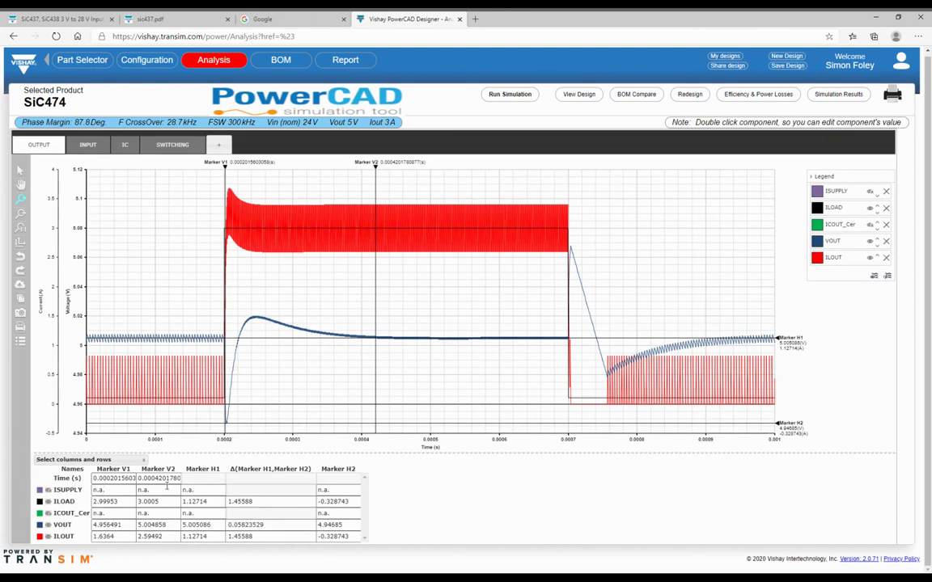
left_click(78, 460)
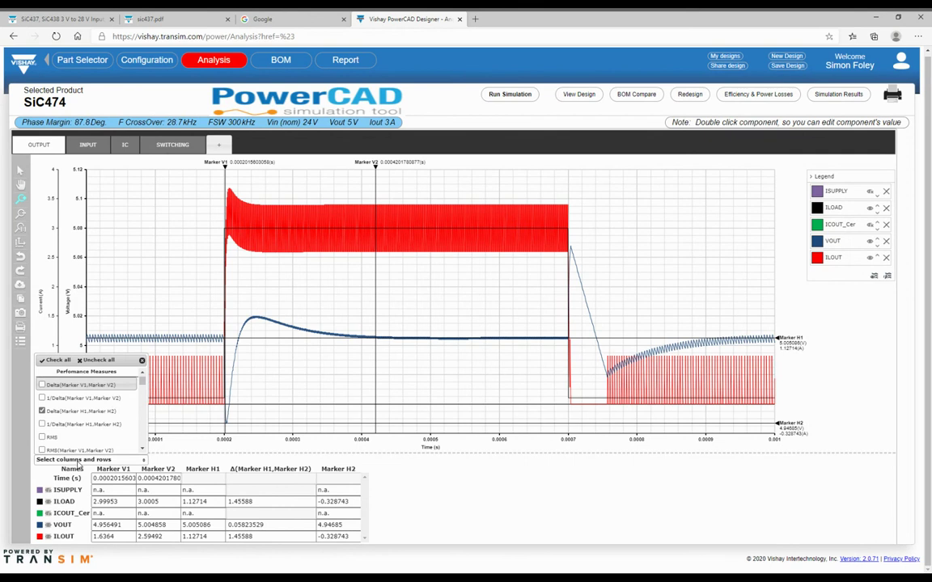
left_click(42, 386)
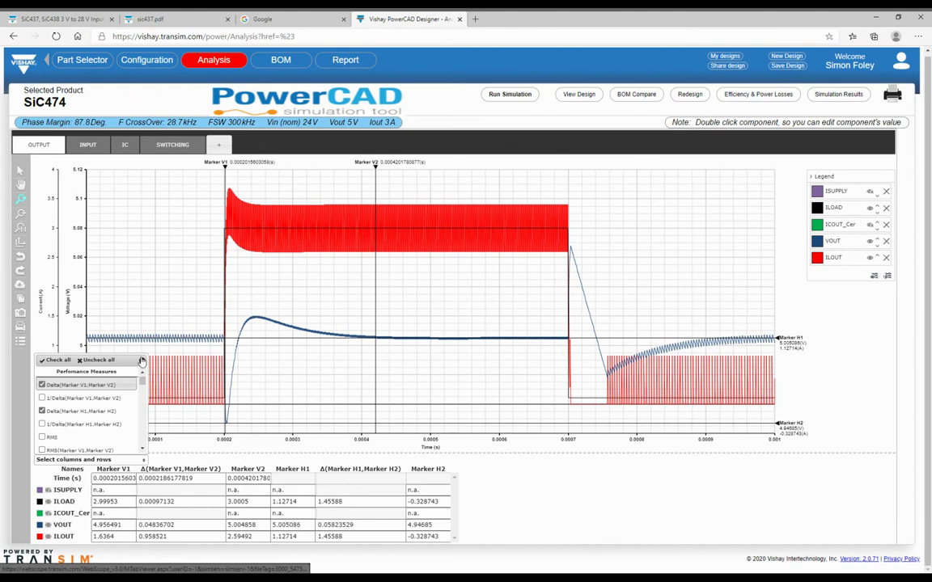
left_click(142, 360)
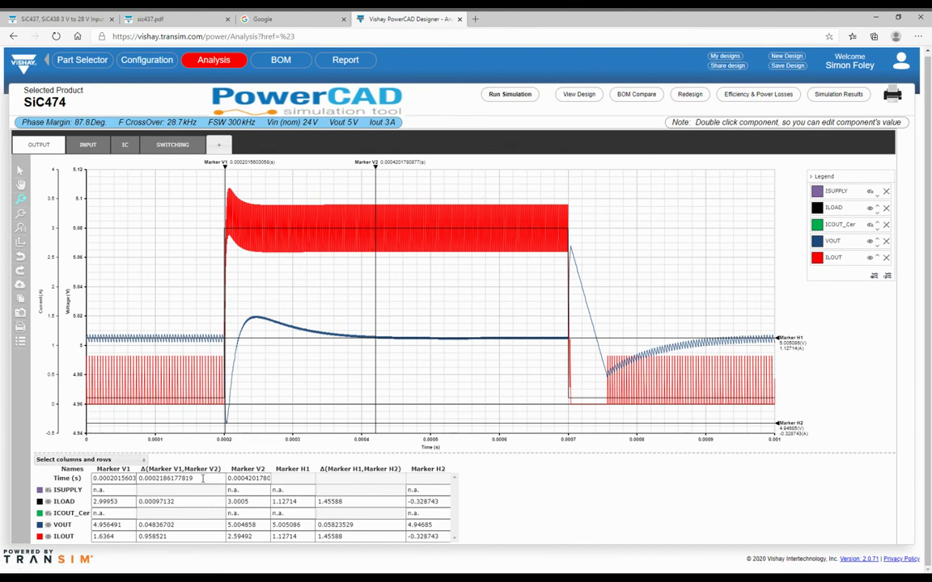
left_click_drag(202, 479, 118, 468)
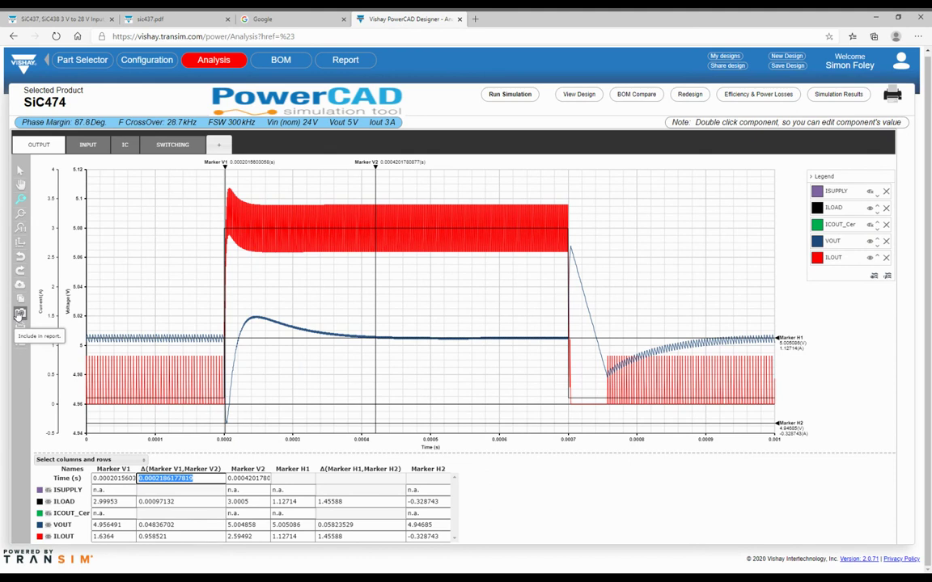
Include the marked-up graph in the report as OUTPUT, overwriting the existing image.
left_click(19, 315)
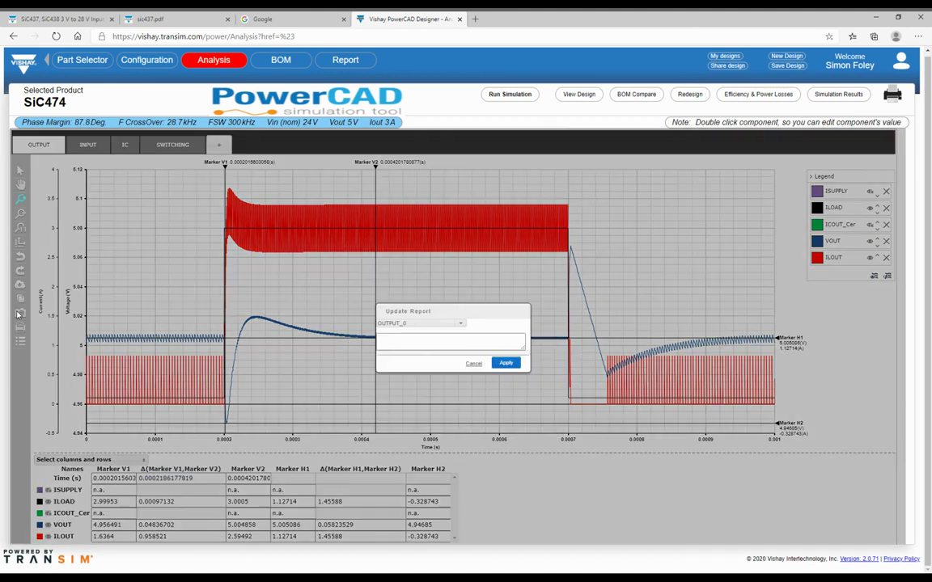
left_click(460, 323)
left_click(391, 336)
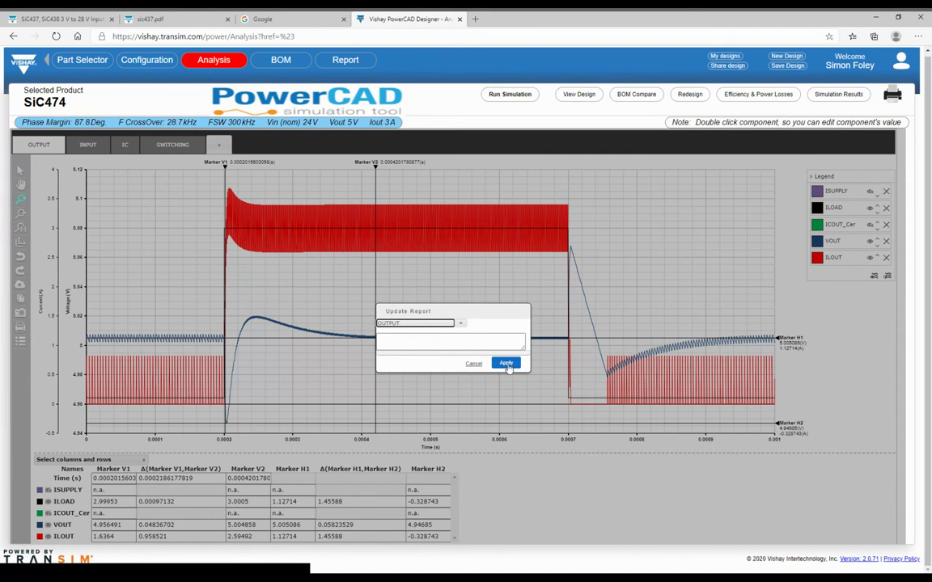
key("Return")
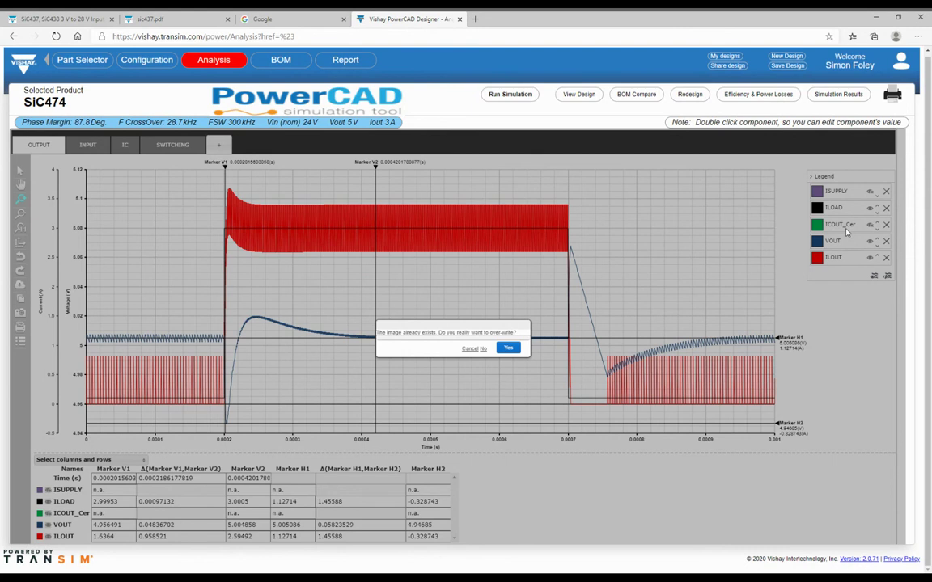
left_click(507, 349)
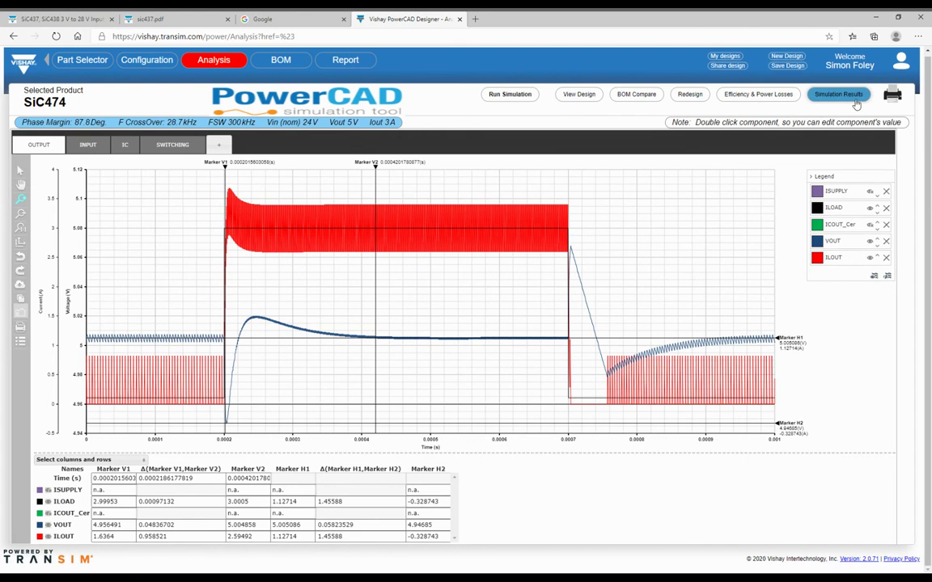
Review the output, input, IC and switching waveforms in the simulation results overview, and close it.
left_click(853, 99)
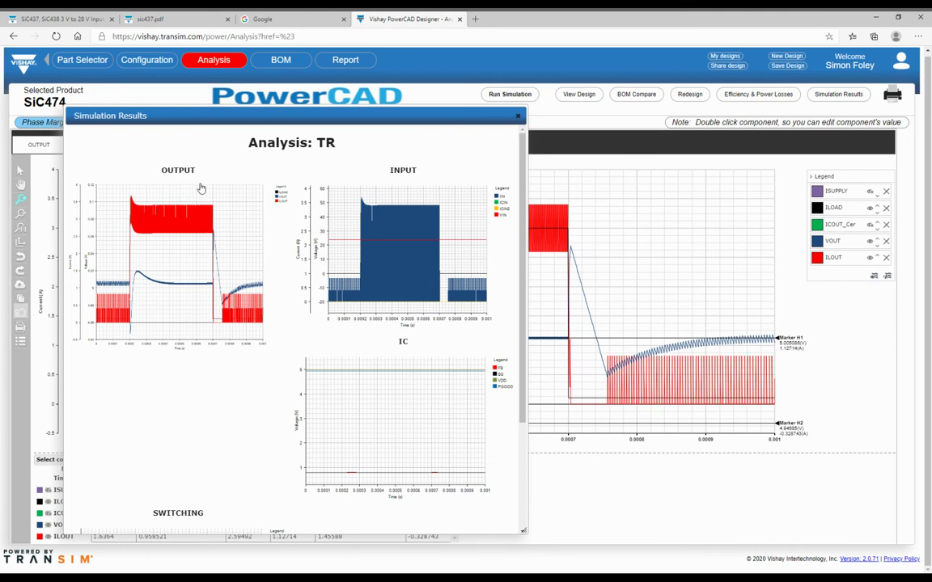
scroll(360, 242, "down", 2)
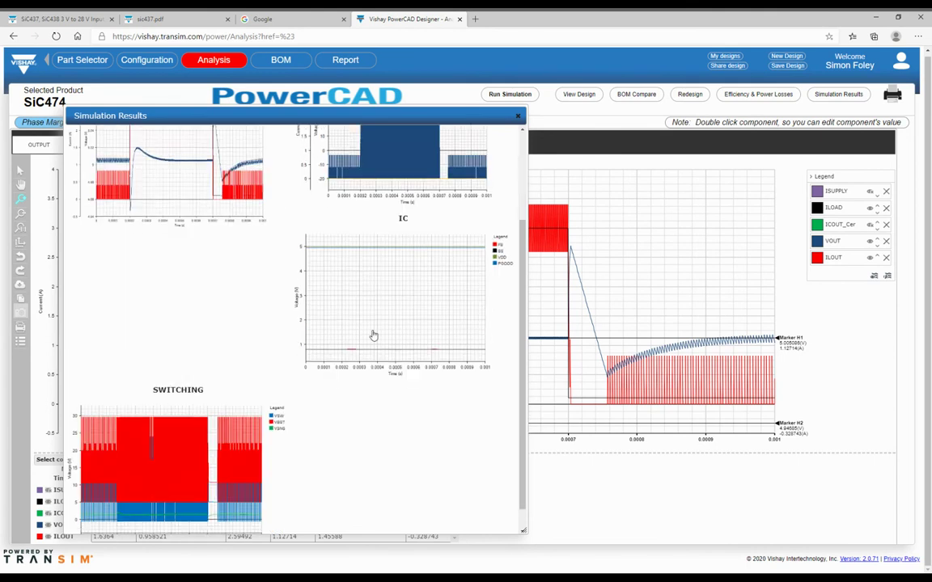
scroll(162, 415, "up", 2)
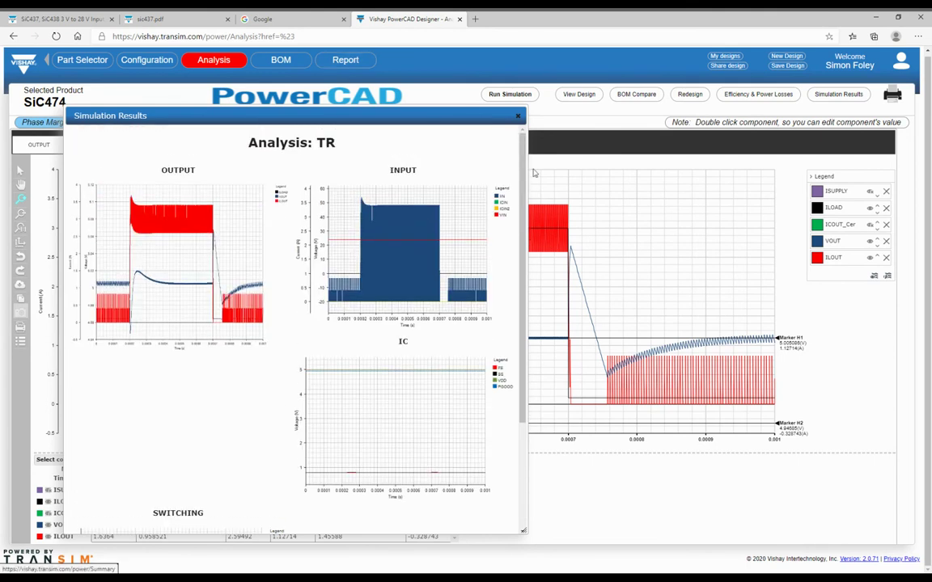
left_click(521, 118)
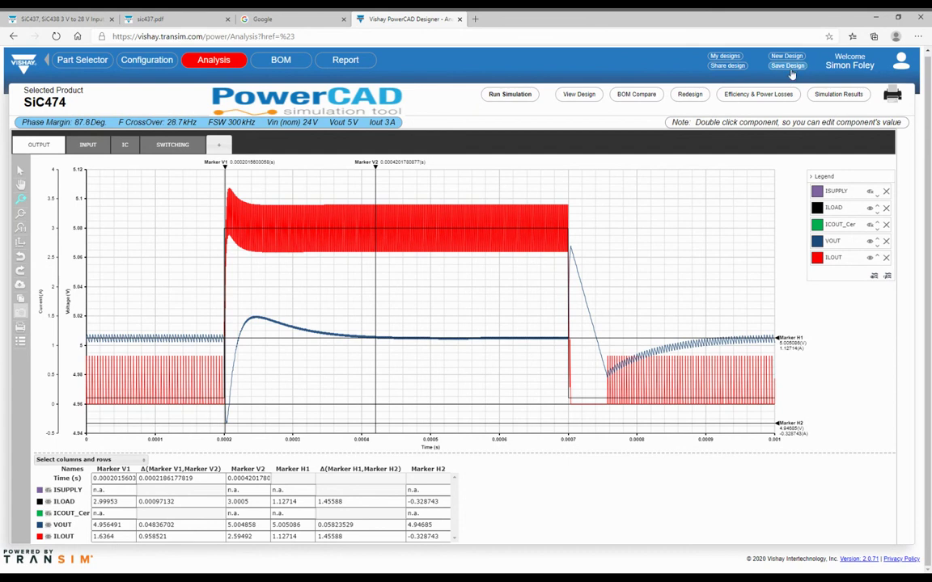
Open the SiC474 bill of materials and set its distributor to element14 for stock and pricing.
left_click(292, 68)
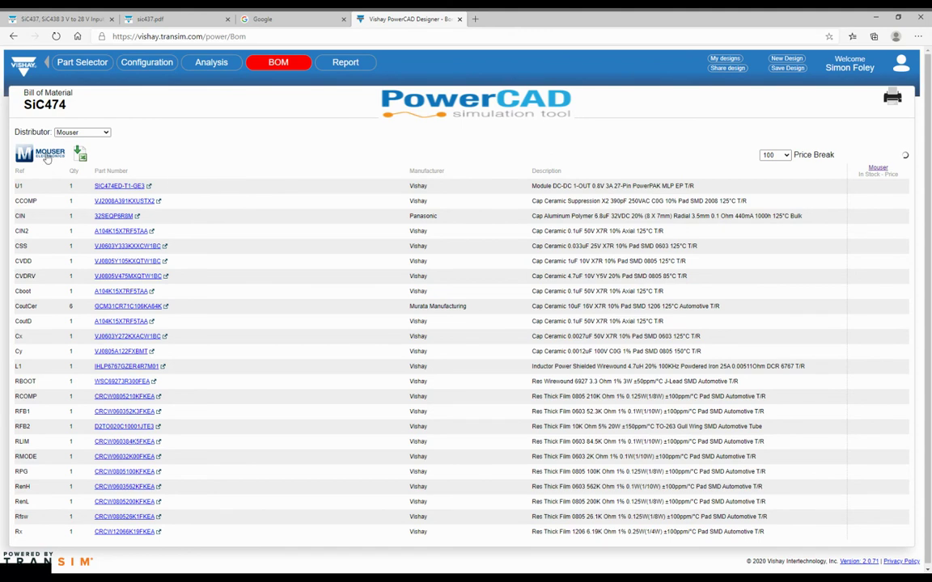
left_click(106, 133)
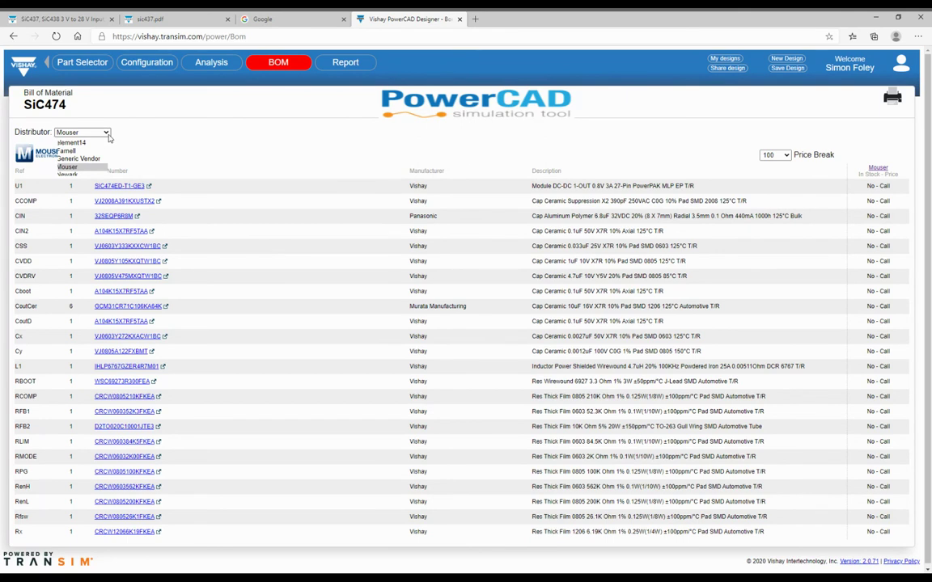
left_click(242, 170)
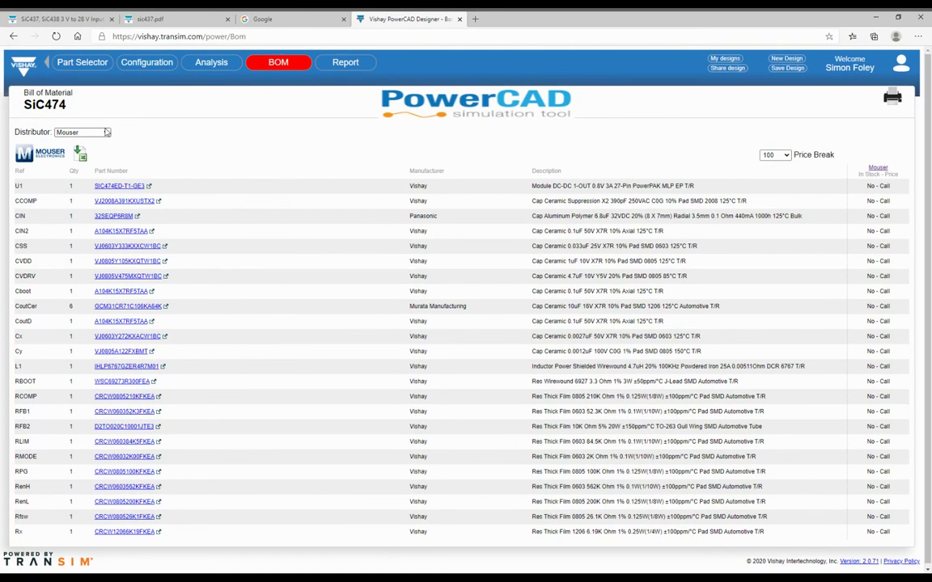
left_click(104, 132)
left_click(81, 139)
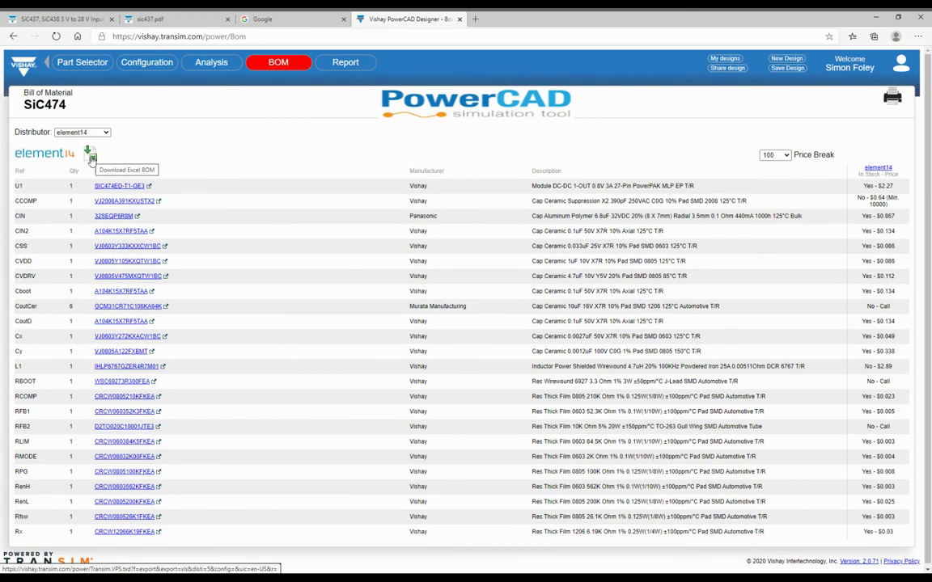
scroll(91, 158, "down", 1)
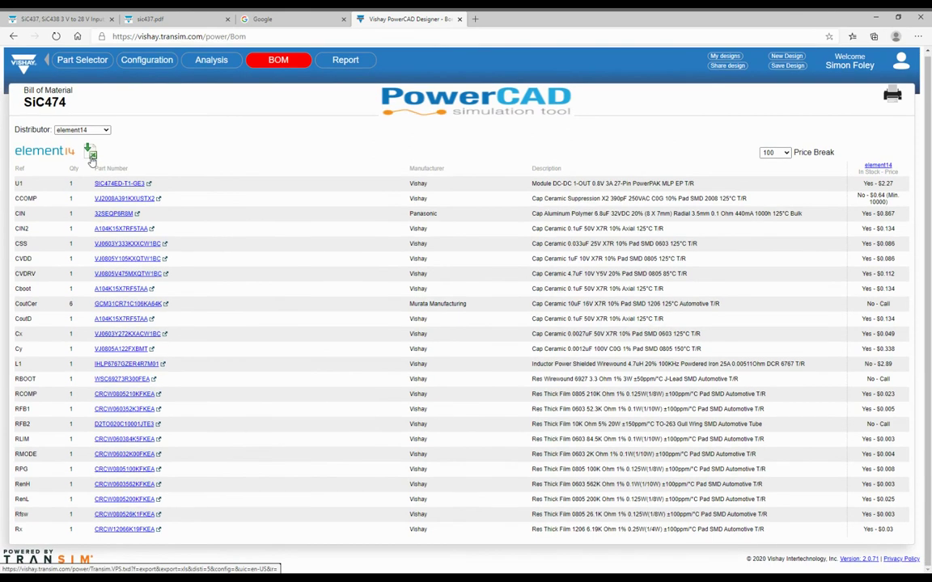
scroll(92, 159, "up", 1)
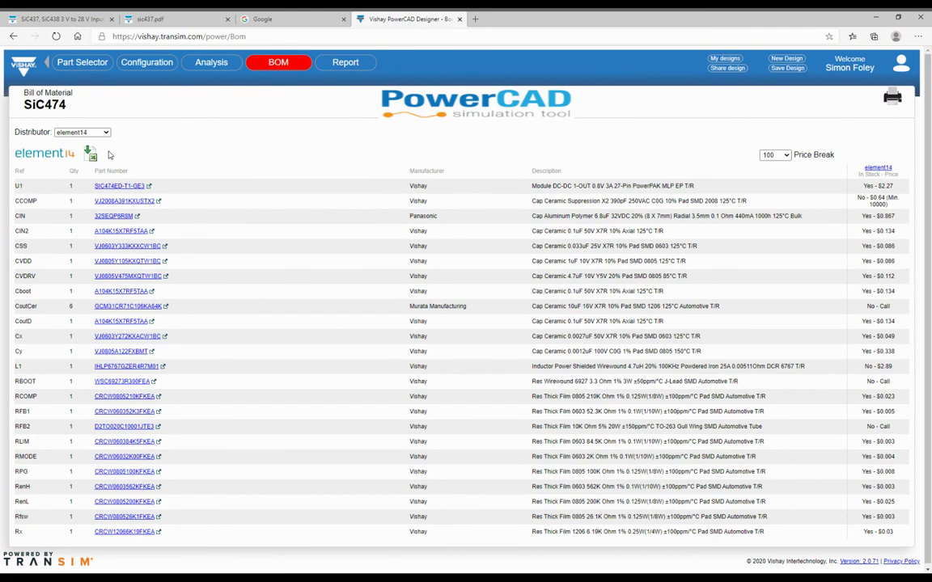
Open the SiC474 design report and review its configuration values, configured schematic and bill of materials.
left_click(338, 65)
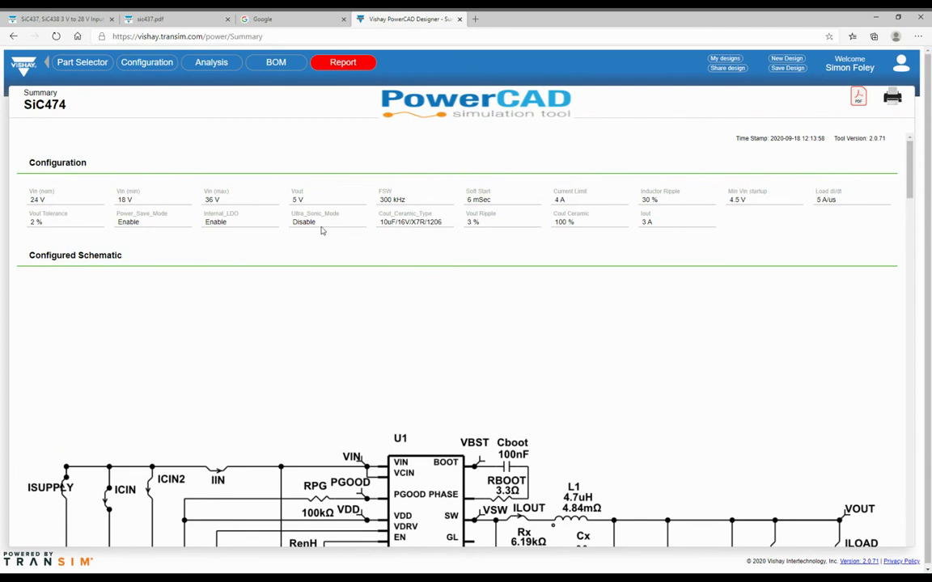
scroll(321, 232, "down", 4)
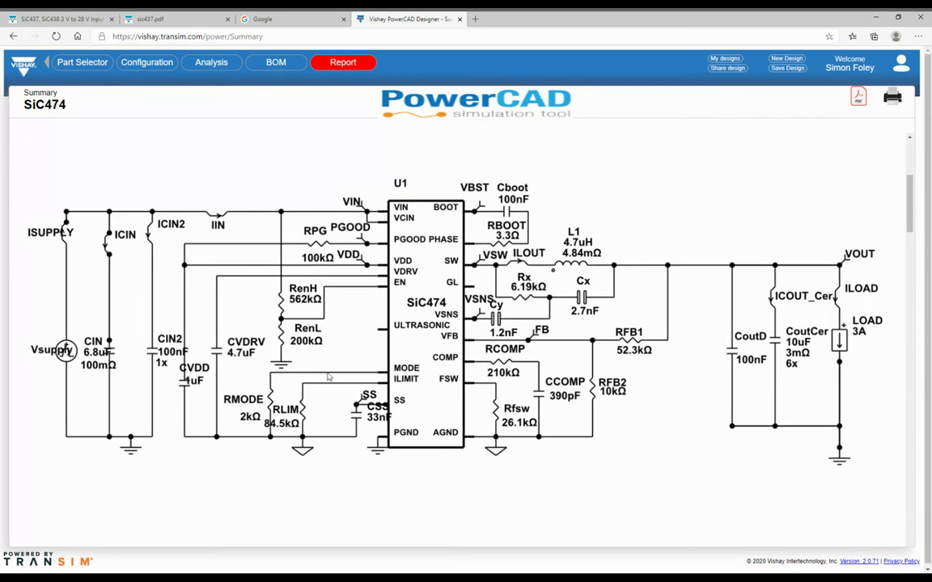
scroll(336, 395, "down", 5)
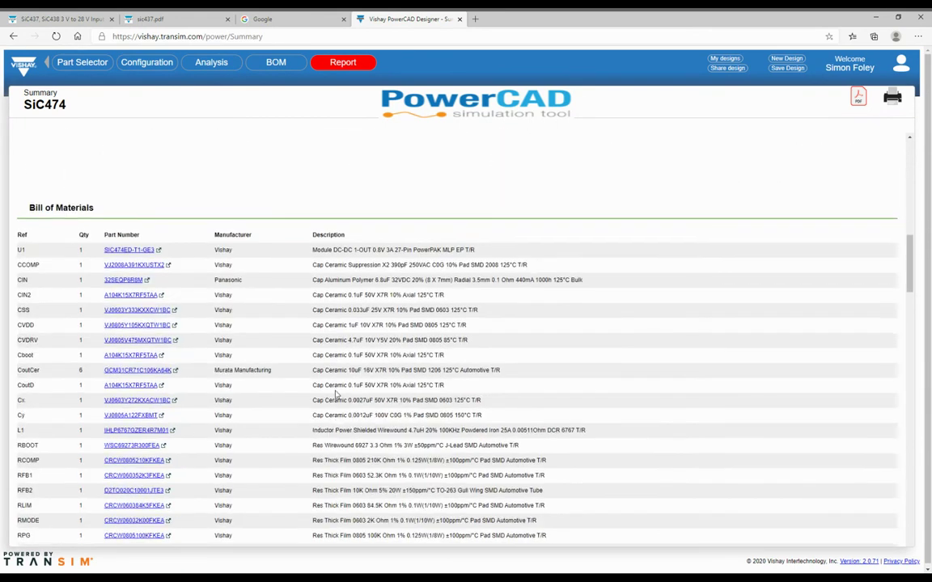
scroll(336, 394, "up", 5)
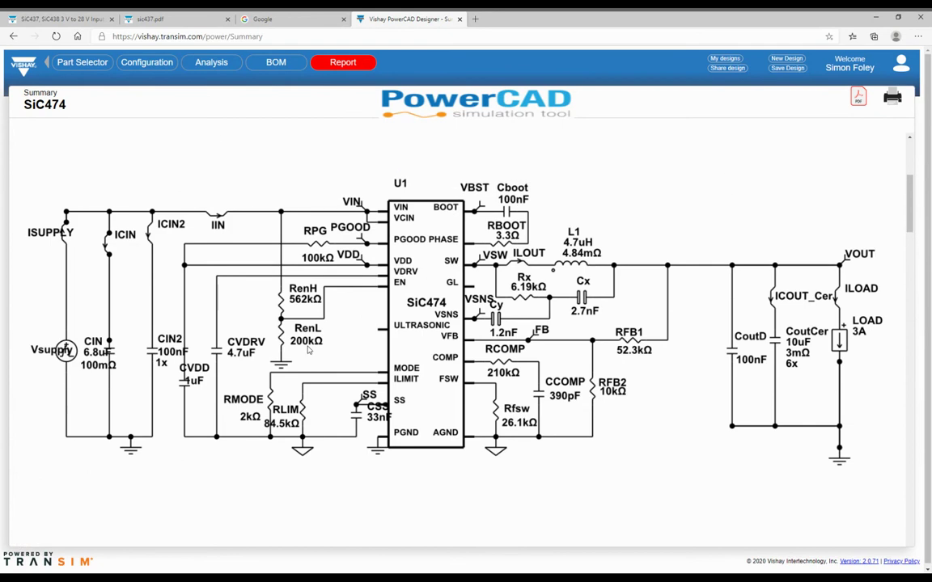
scroll(307, 349, "down", 4)
scroll(242, 323, "down", 3)
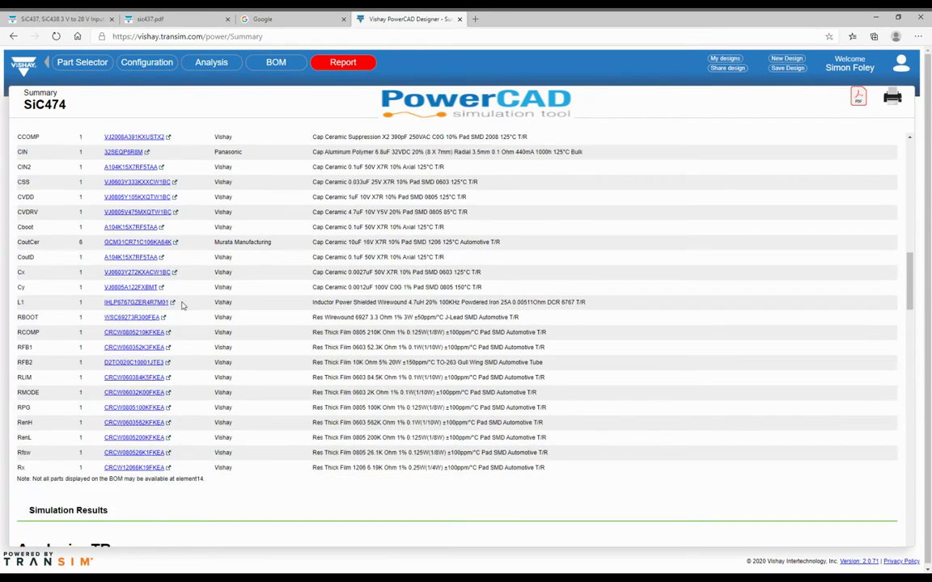
Review the report's simulation waveforms, efficiency curve, power losses, thermal analysis and disclaimer, and return to the report's beginning.
scroll(186, 315, "down", 4)
scroll(200, 365, "down", 7)
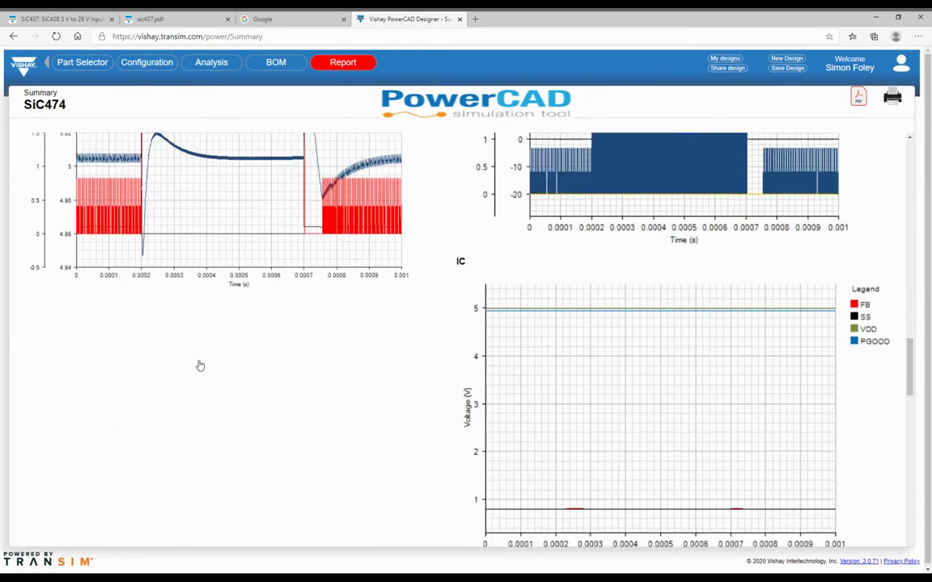
scroll(200, 366, "down", 8)
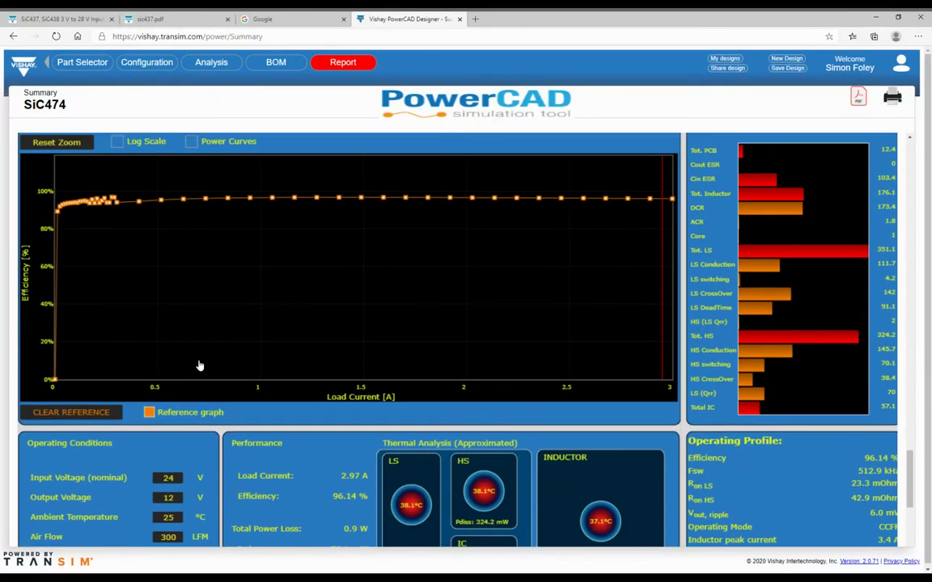
scroll(200, 366, "down", 1)
scroll(199, 365, "up", 2)
scroll(200, 366, "down", 3)
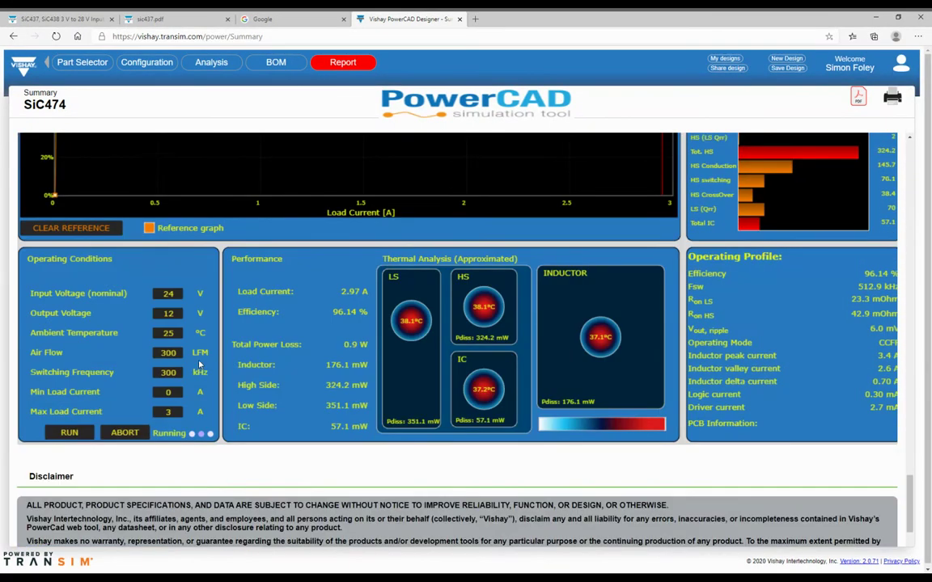
scroll(200, 366, "down", 2)
scroll(182, 390, "up", 1)
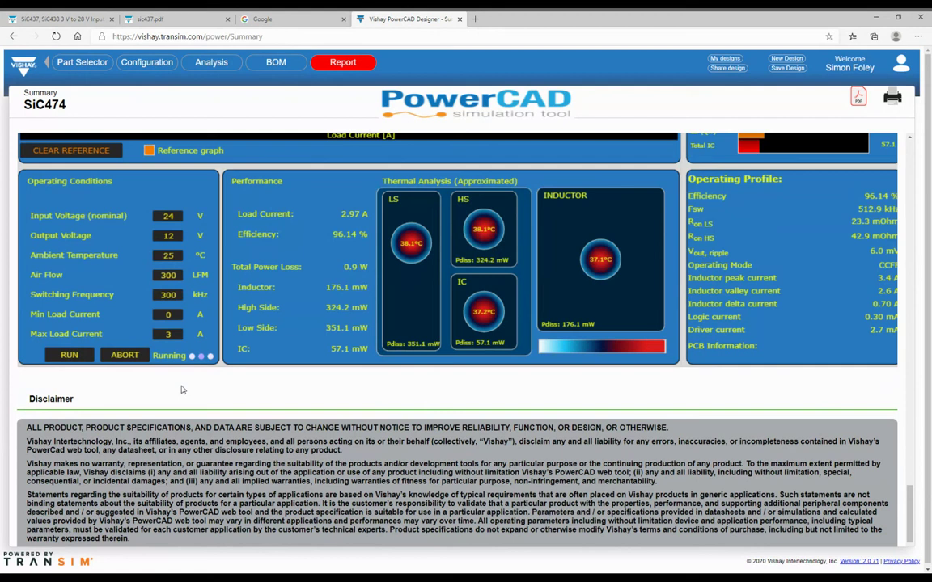
scroll(182, 390, "up", 15)
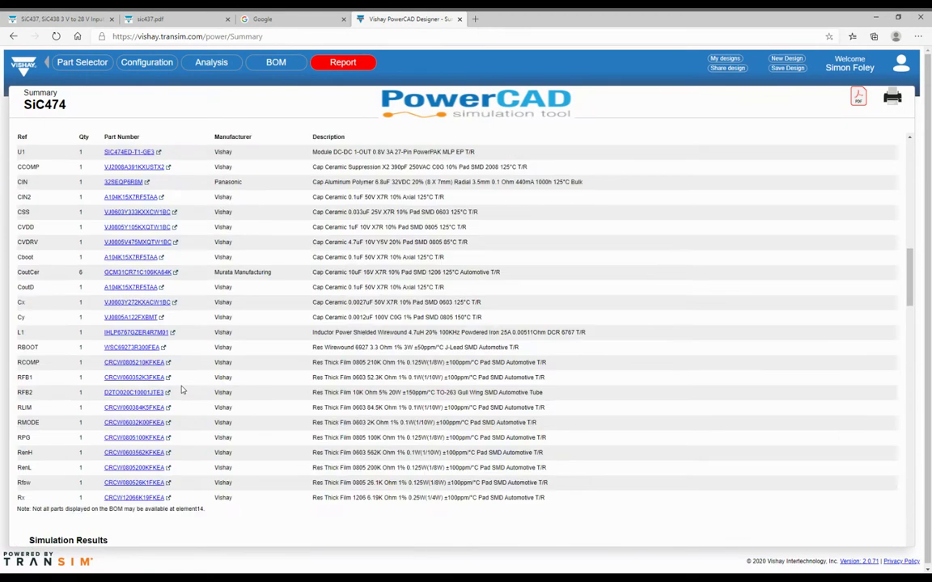
scroll(182, 390, "up", 10)
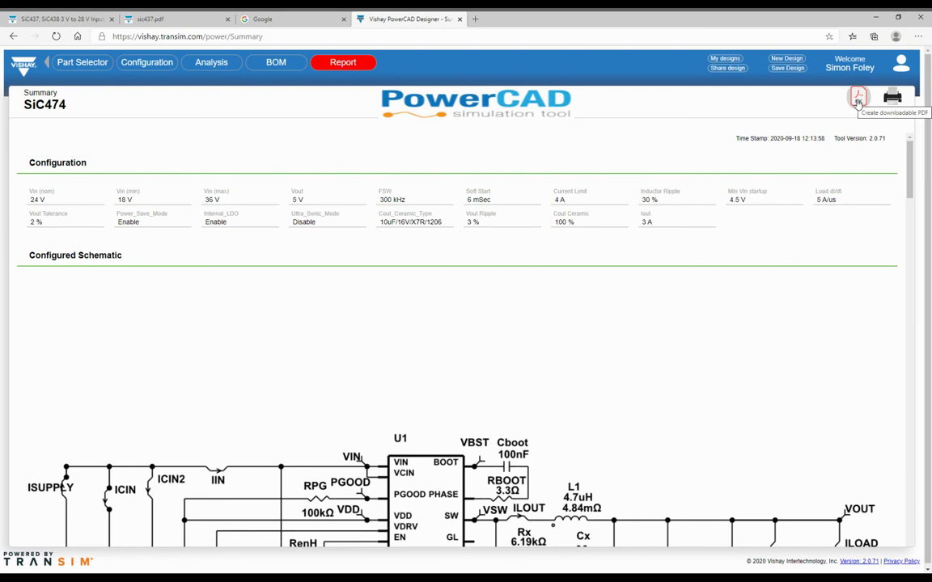
Examine the design-sharing form's email, comment and Read or Read/Write permission options, and close it without sending an invite.
left_click(728, 69)
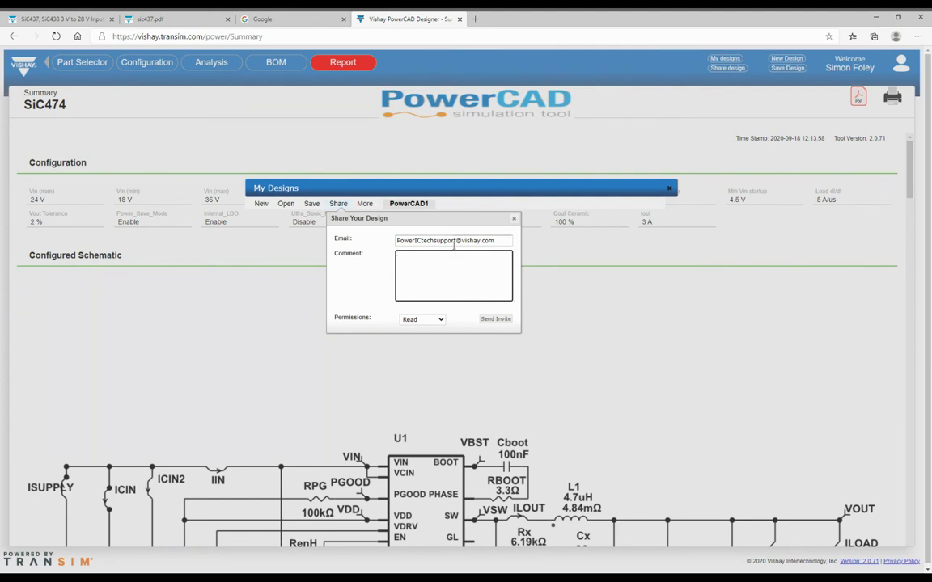
left_click(394, 298)
left_click(441, 320)
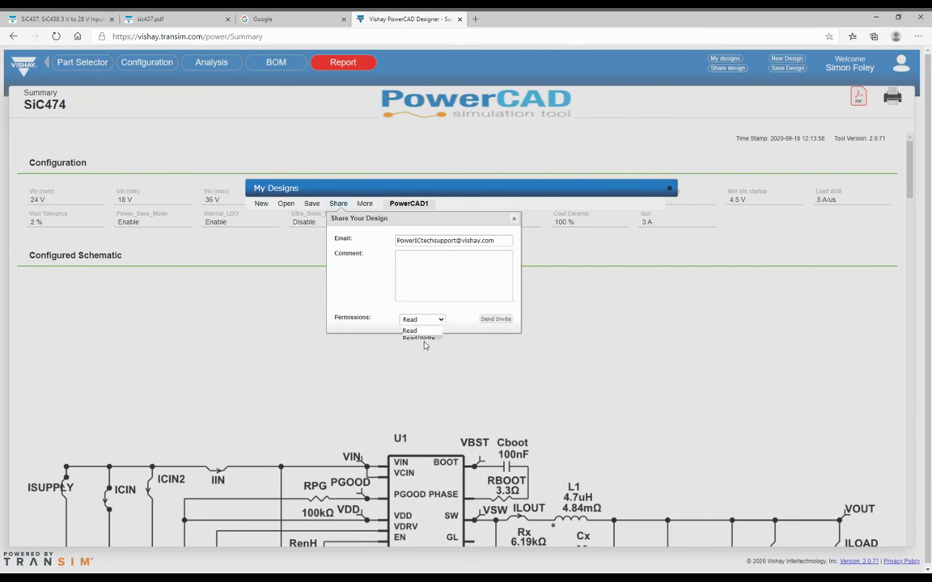
left_click(514, 218)
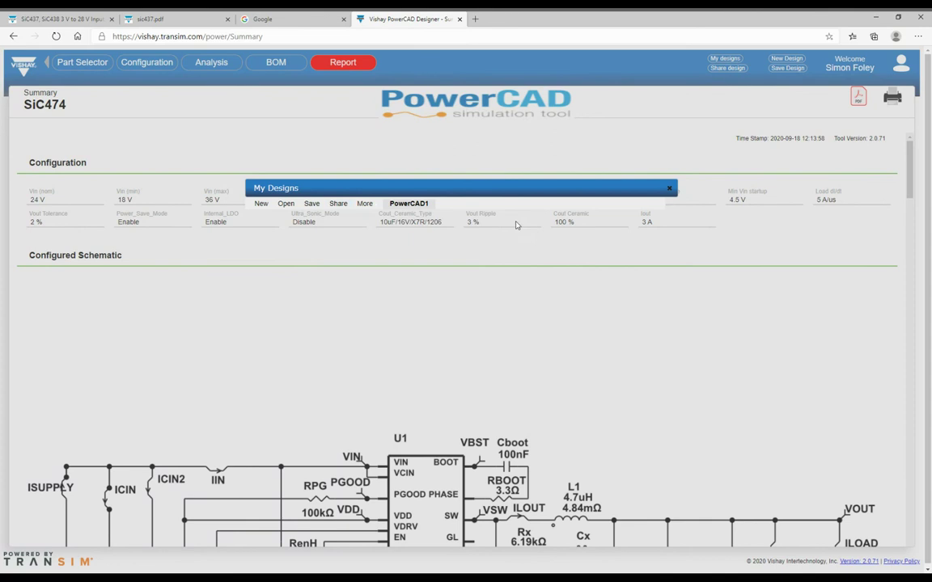